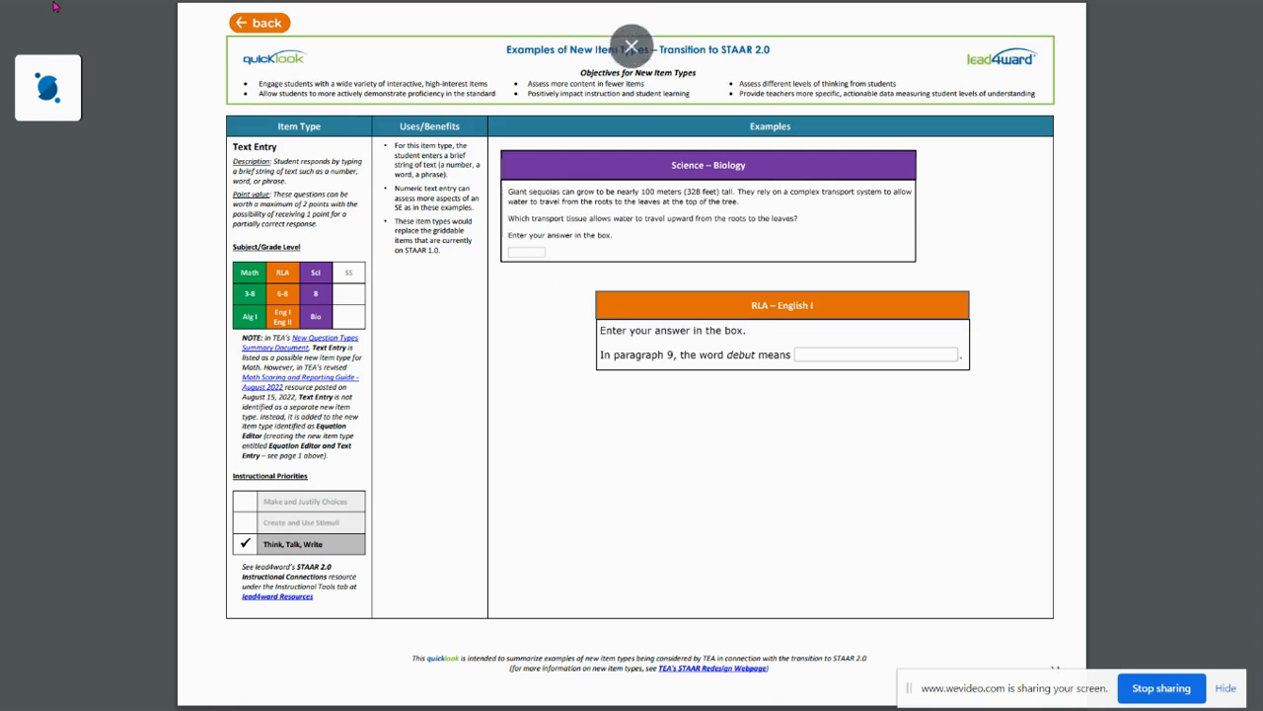
Step: Leave the full-screen PDF, switch to the Text Entry quiz and insert a Fill in the Blank question before the first question
key(Escape)
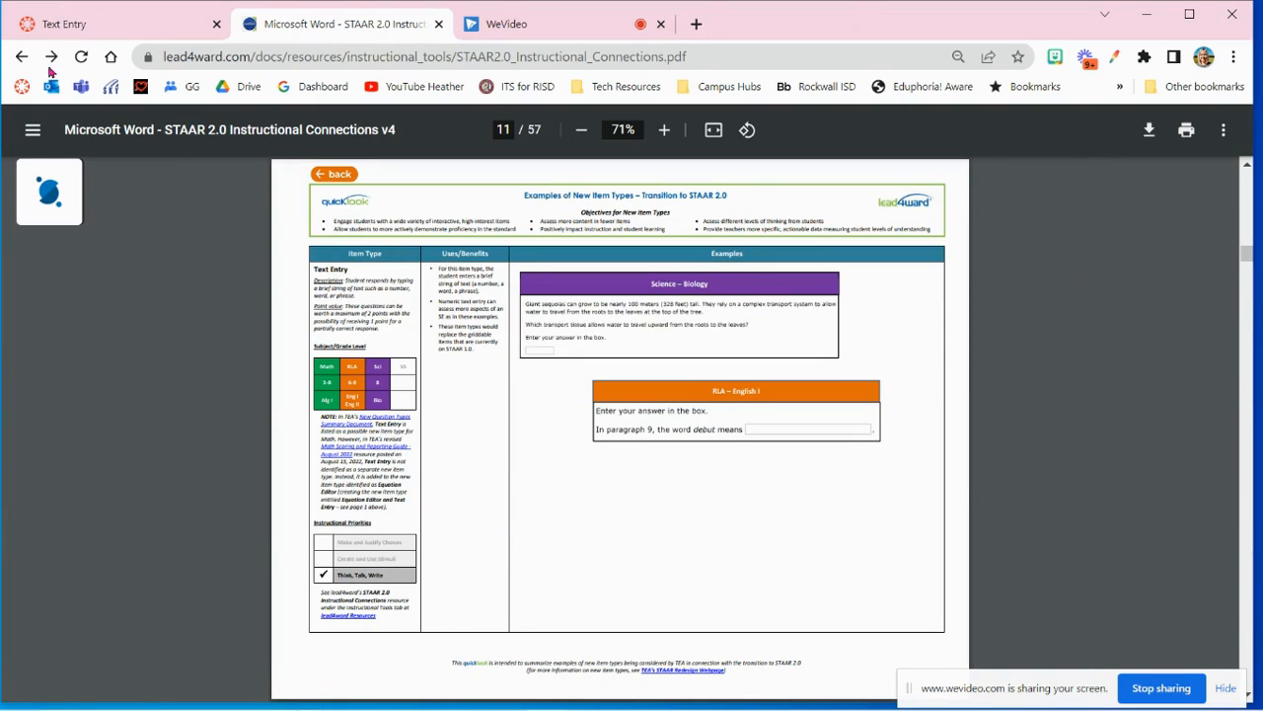
click(85, 22)
scroll(691, 355, down, 1)
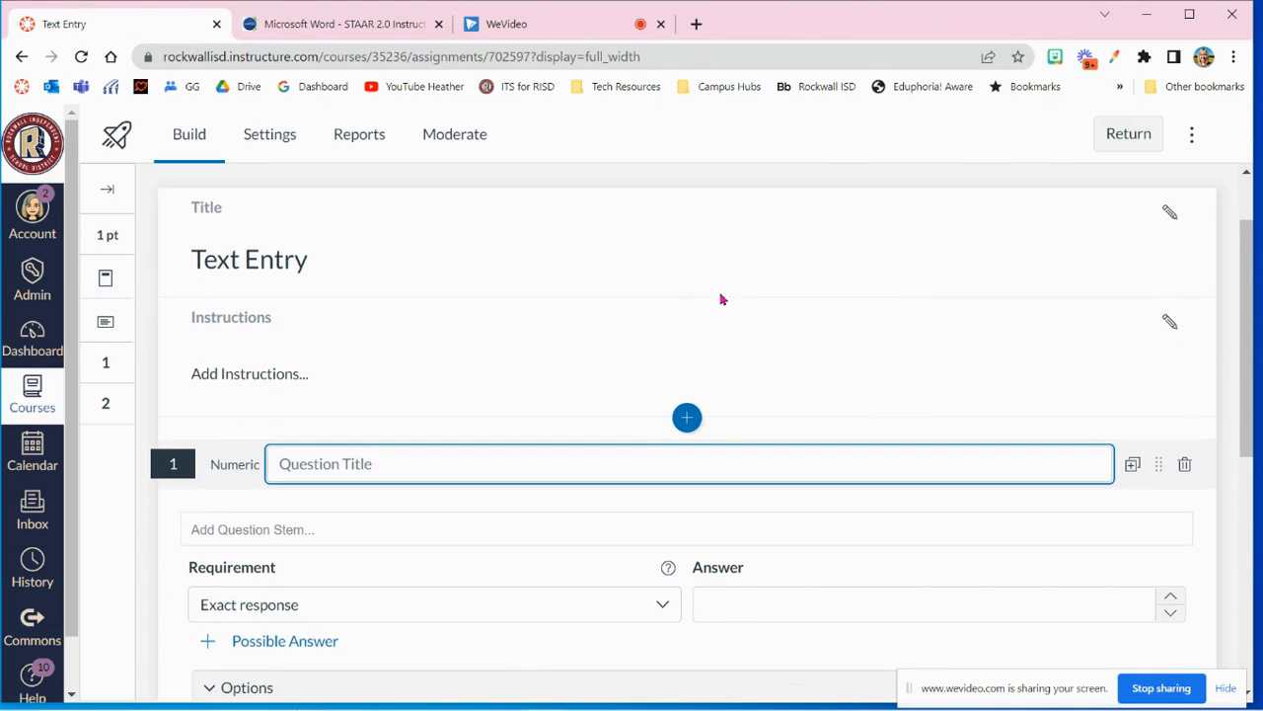
click(687, 418)
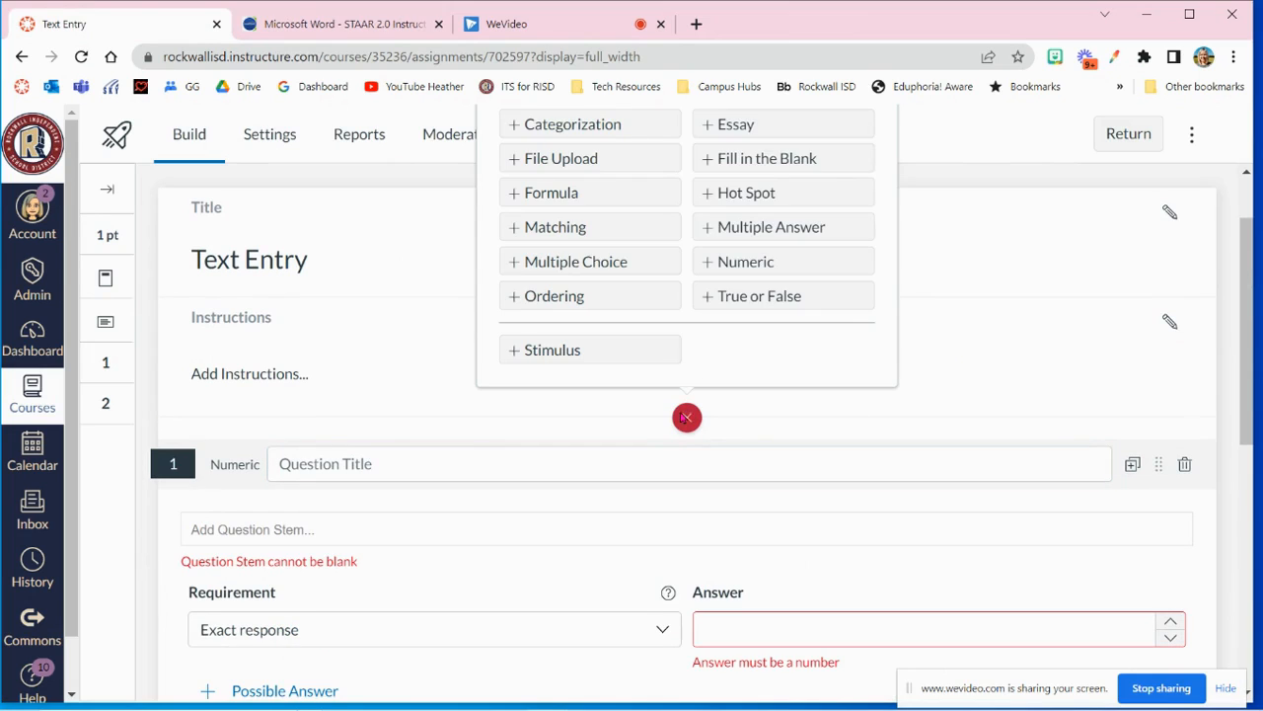
click(777, 164)
scroll(759, 311, down, 1)
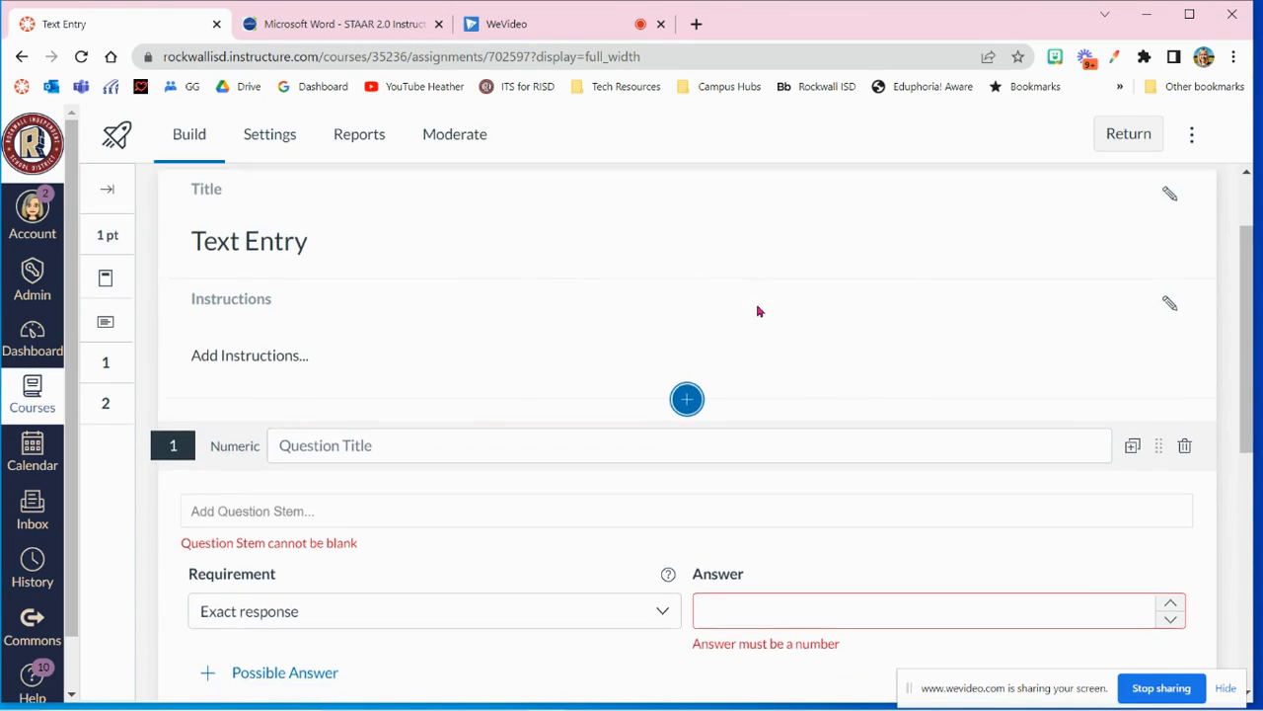
Step: Enter the question statement "Rose are `red`. Violets are `blue`." with backticks marking the two blanks
click(333, 405)
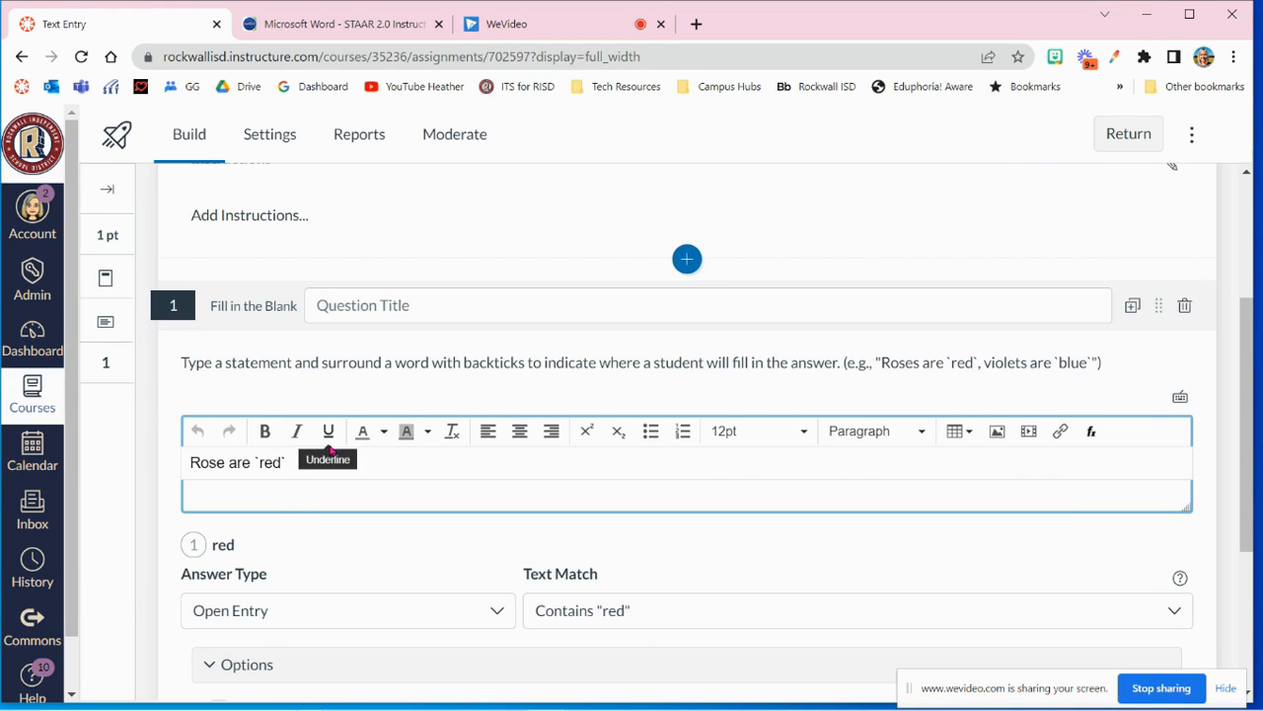
text(. Vi)
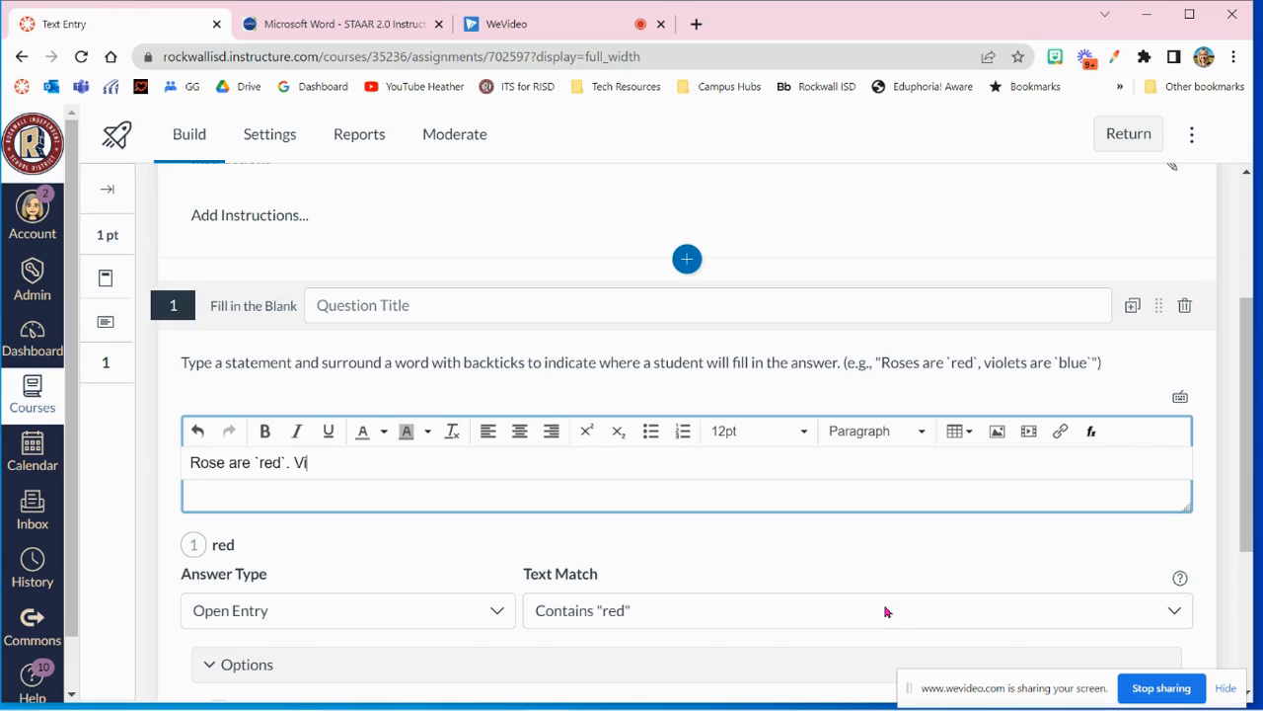
text(olets a)
text(re )
text(`blue)
text(`.)
click(885, 612)
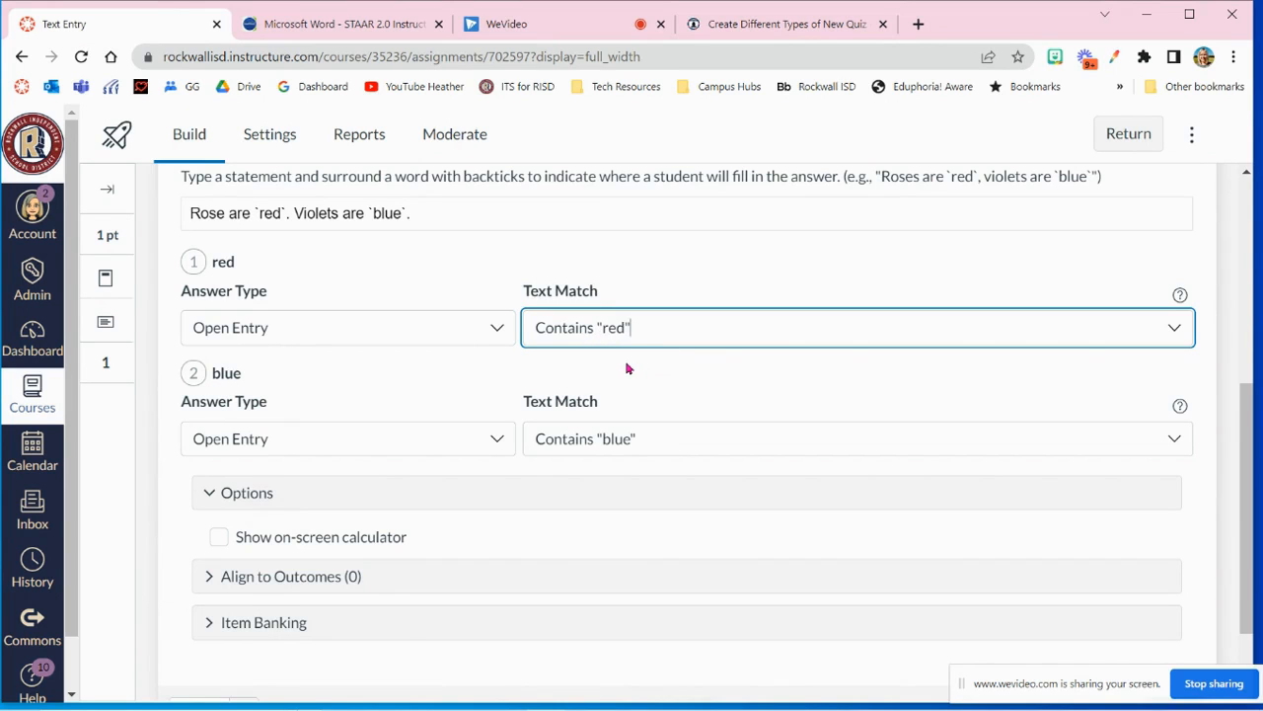
Step: Correct "Rose" to "Roses" in the question statement
scroll(623, 370, up, 2)
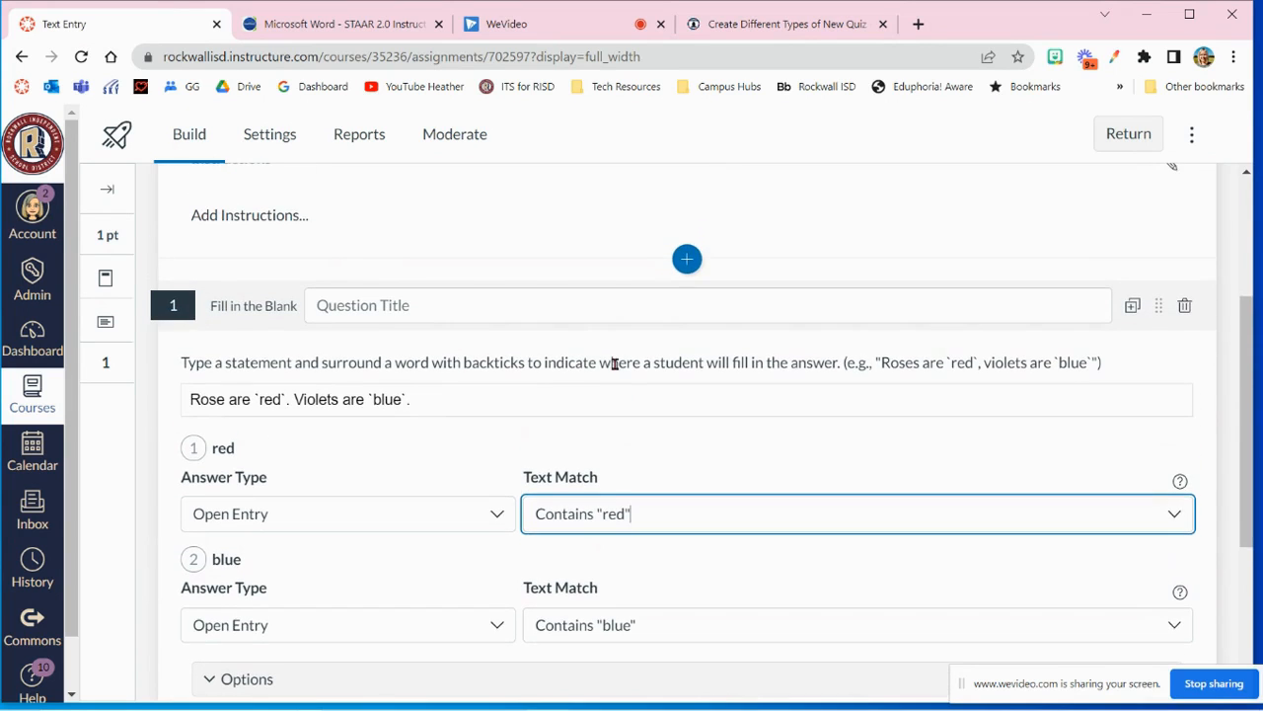
scroll(577, 393, down, 1)
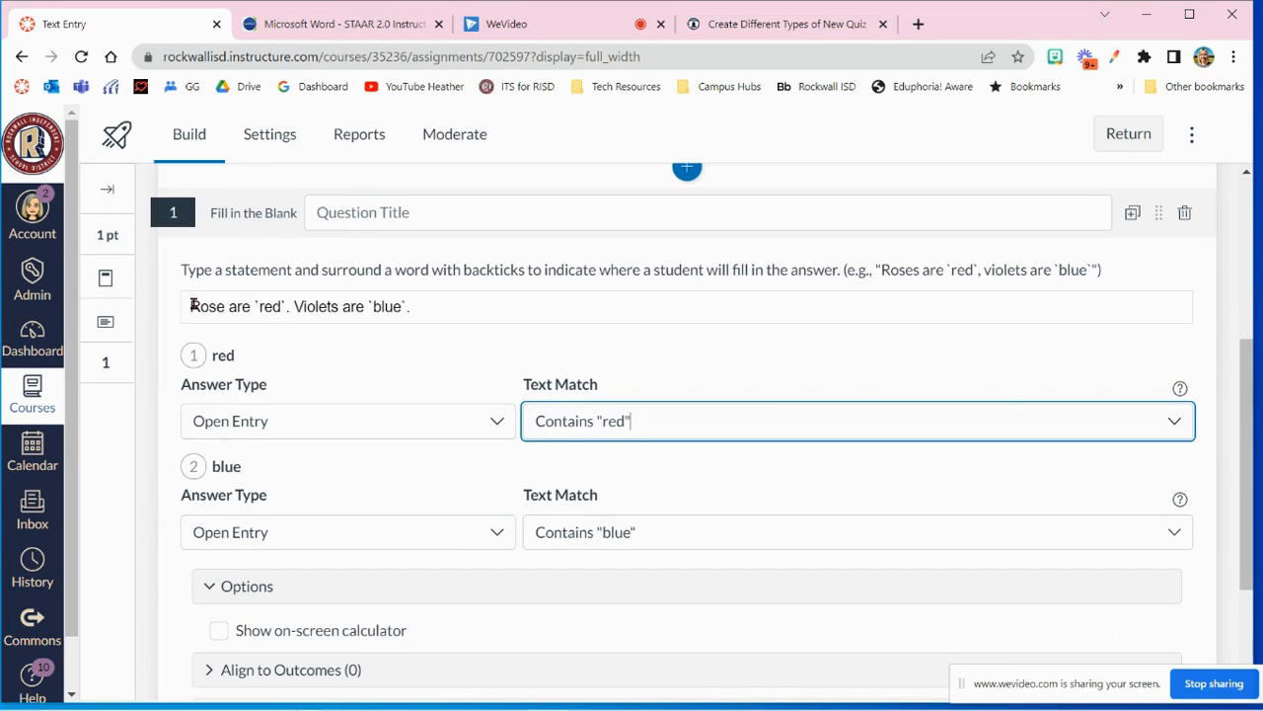
click(262, 310)
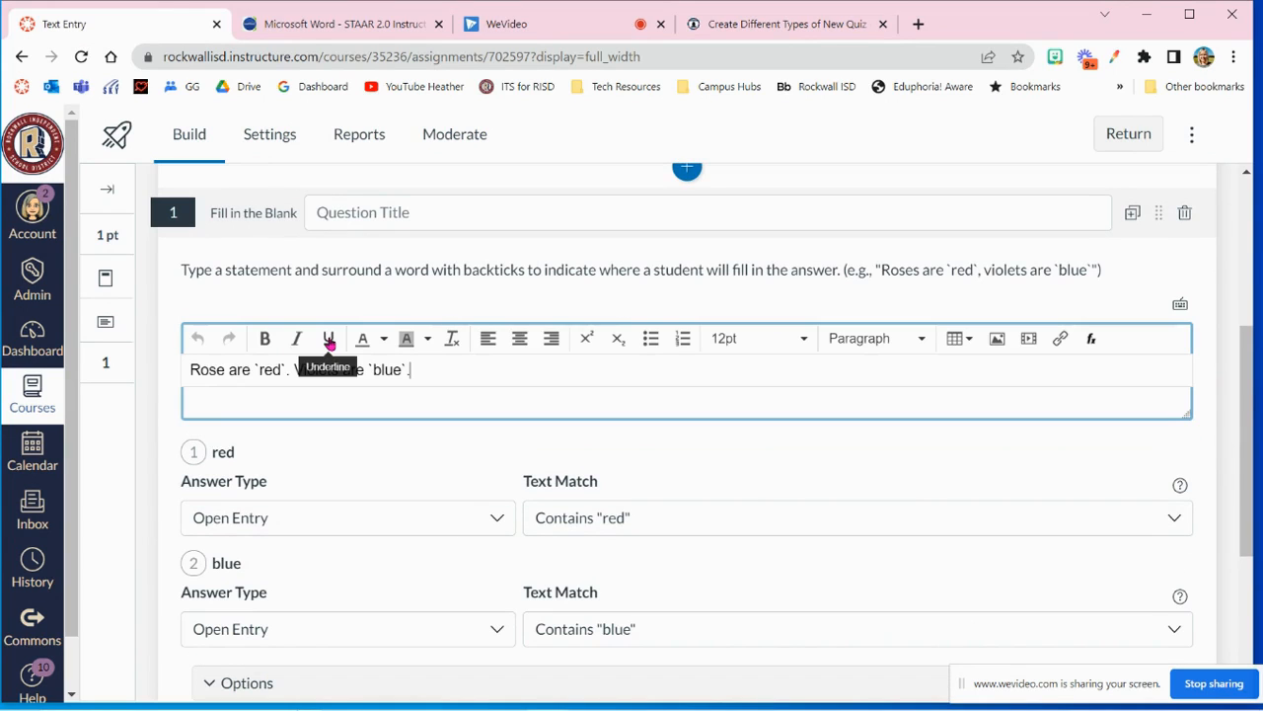
click(221, 370)
text(s)
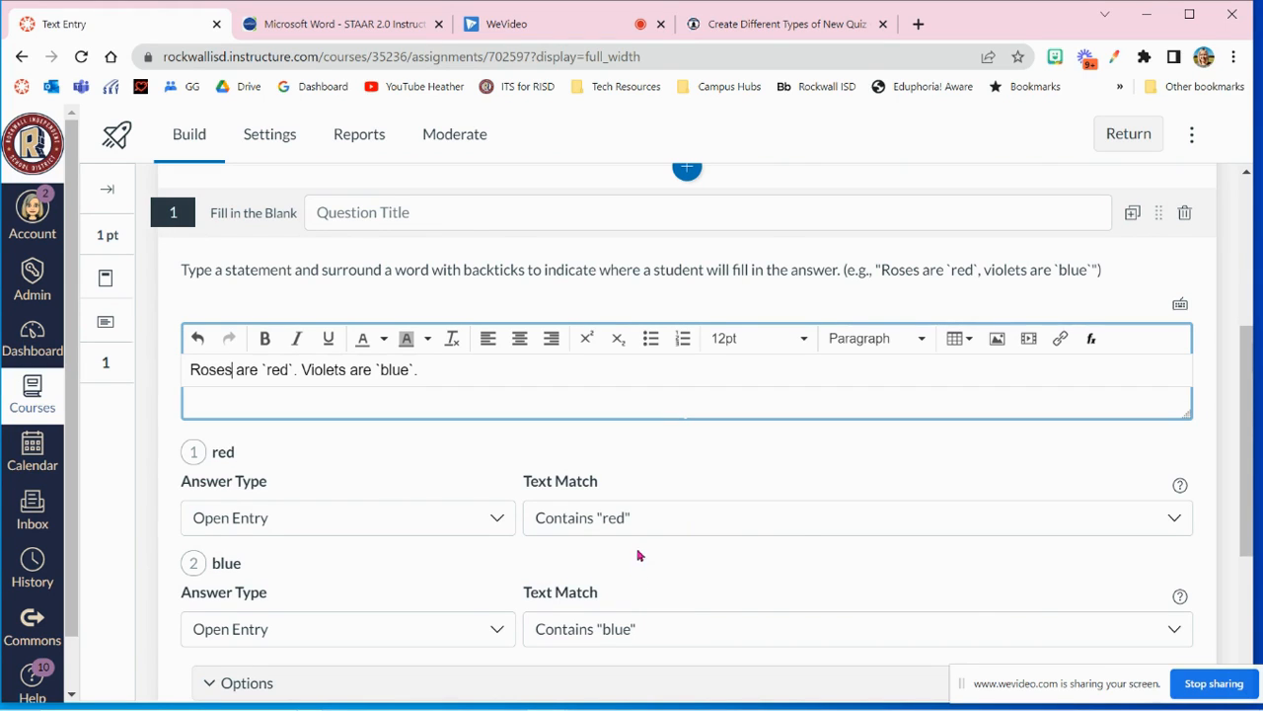
Step: Try Close Enough and Exact Match as the text match for the "red" blank
click(645, 518)
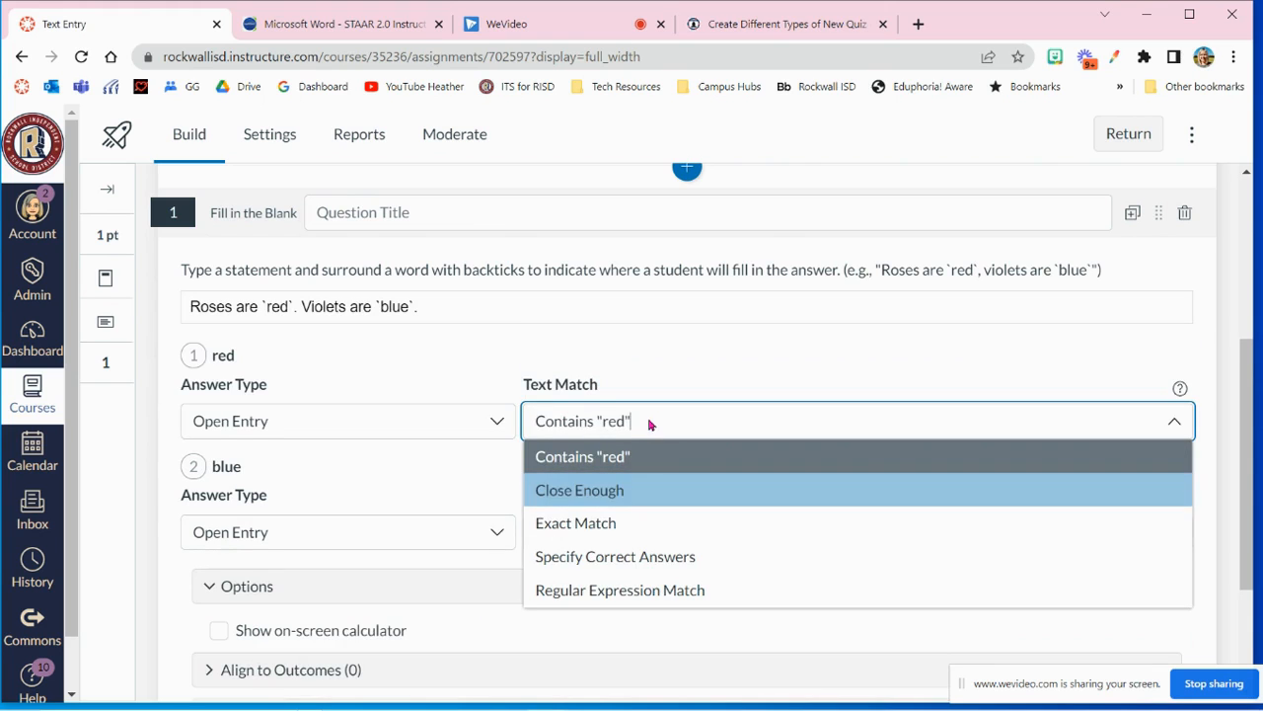
click(654, 505)
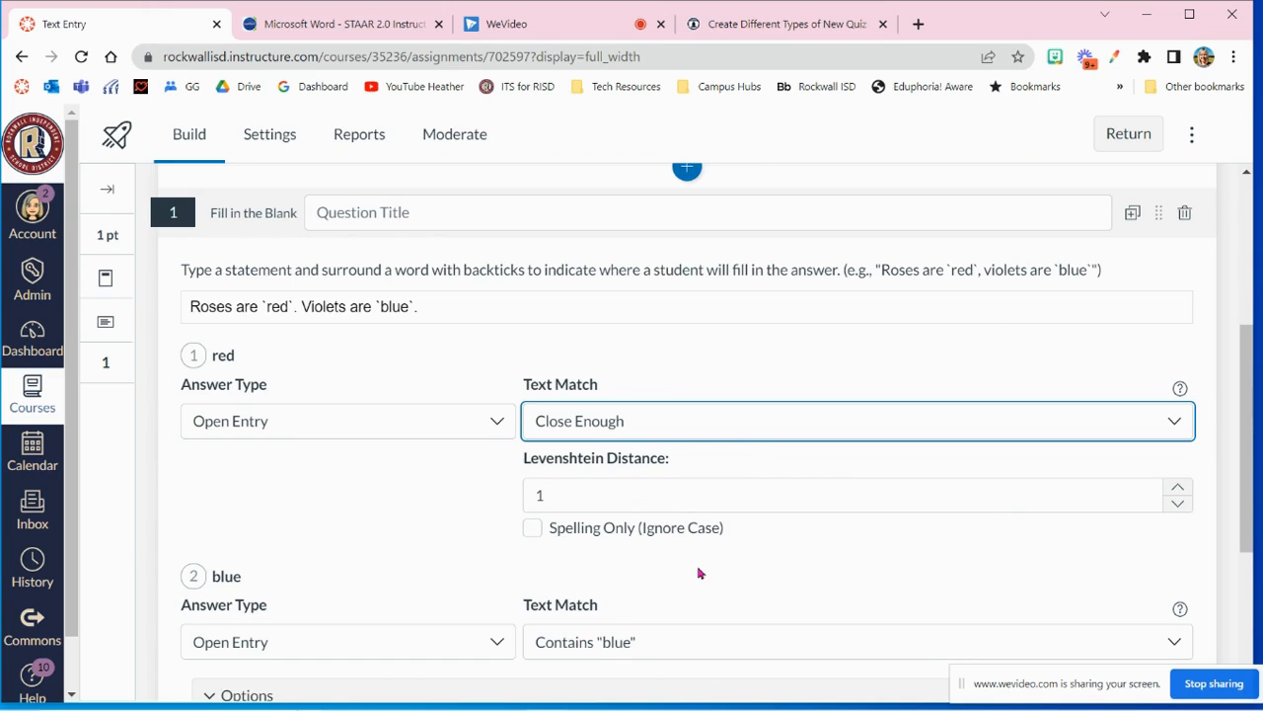
click(675, 431)
click(689, 523)
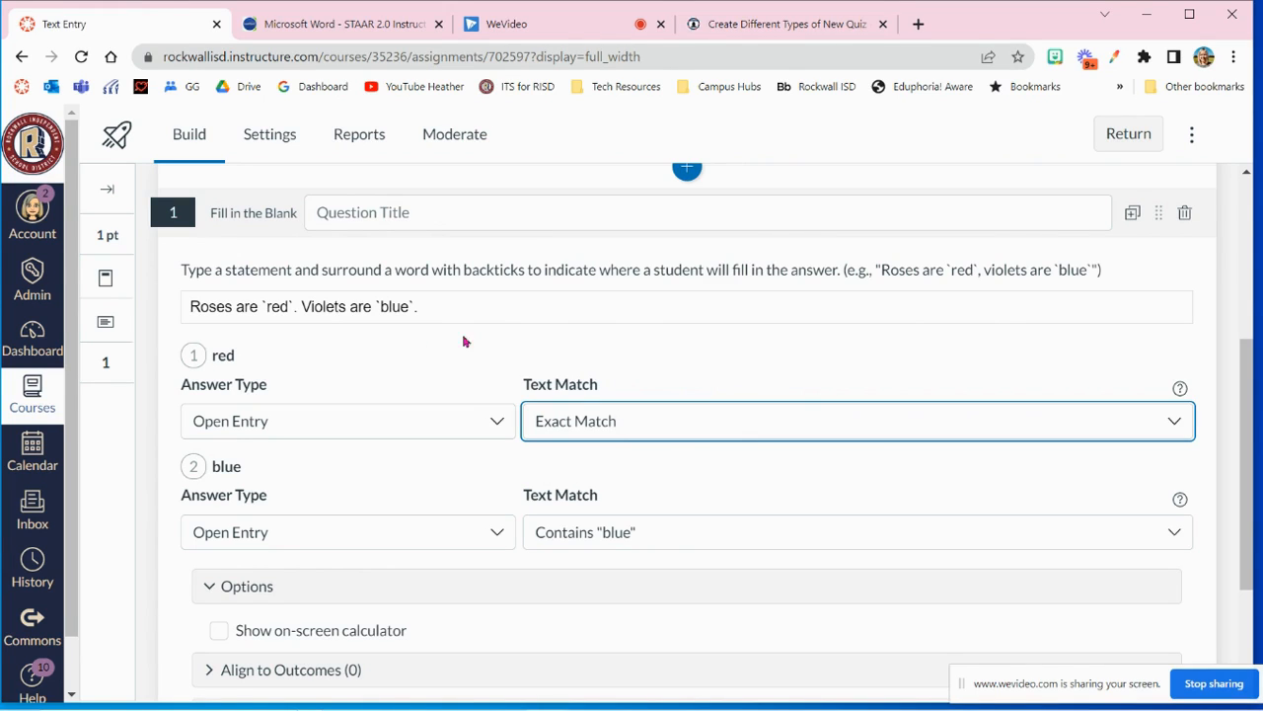
Step: Set the "red" blank's text match to Specify Correct Answers and add "Red" and "RED" as further correct answers
click(760, 428)
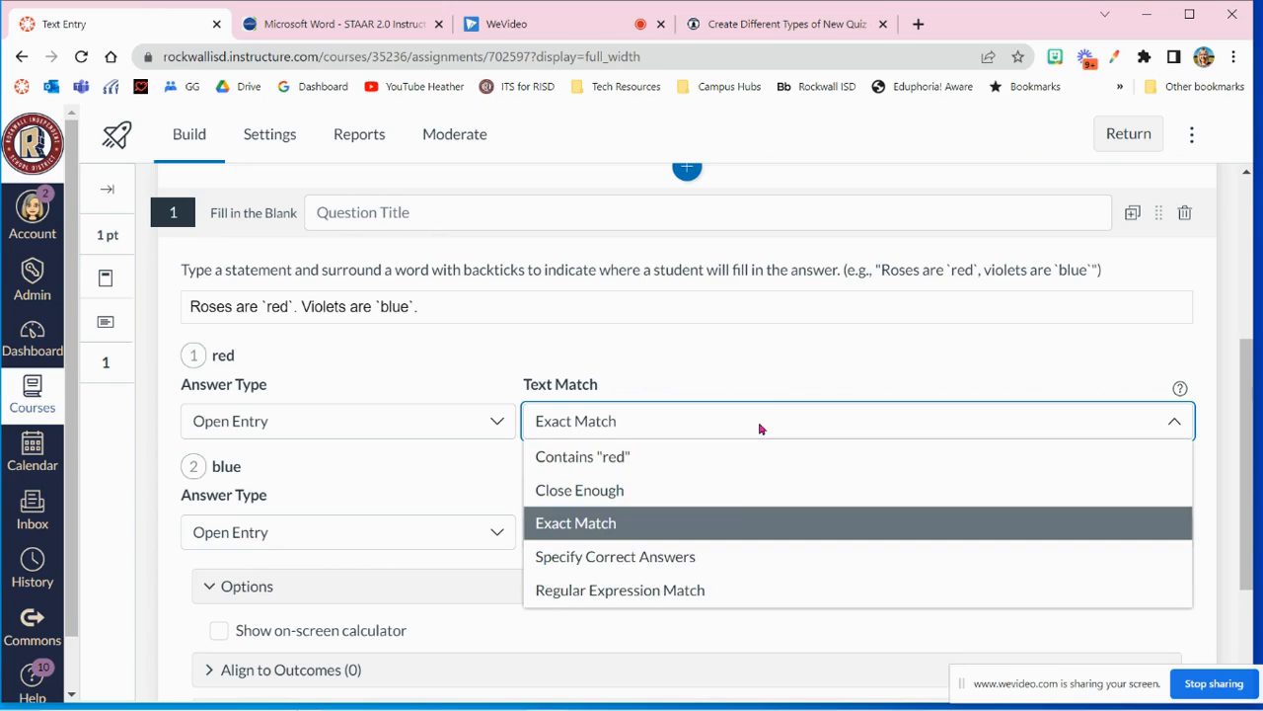
click(758, 558)
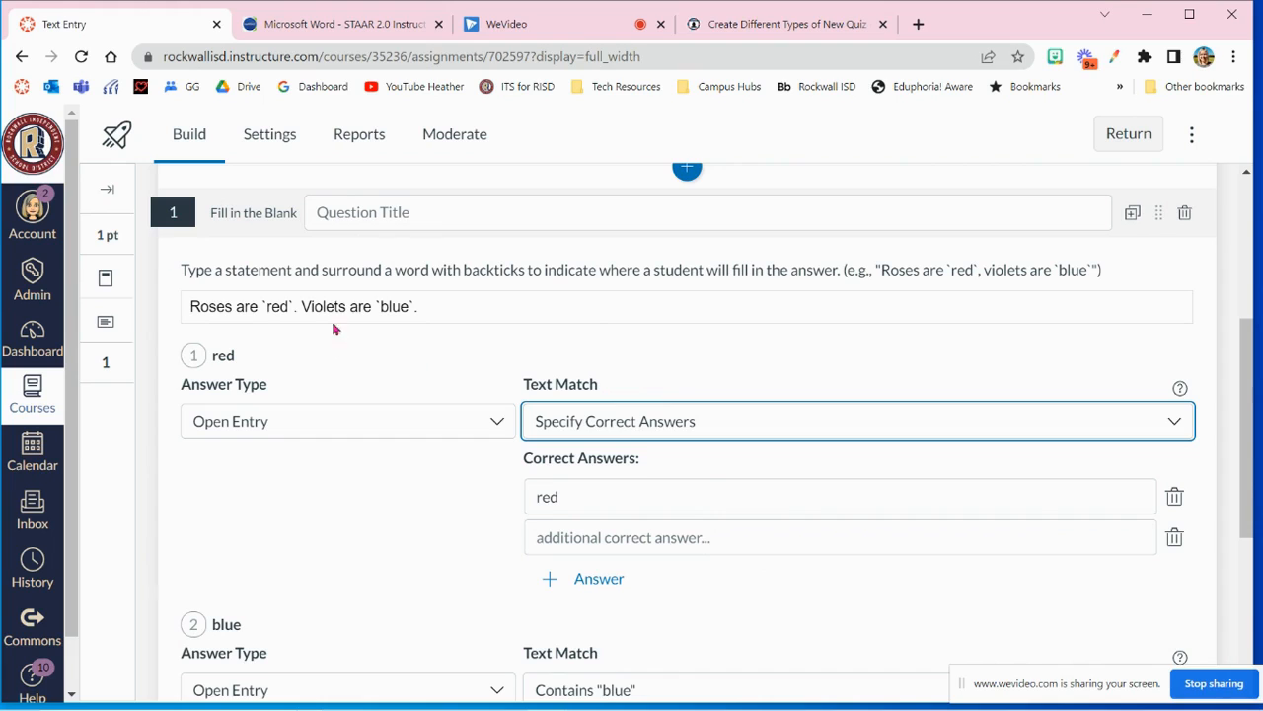
click(558, 537)
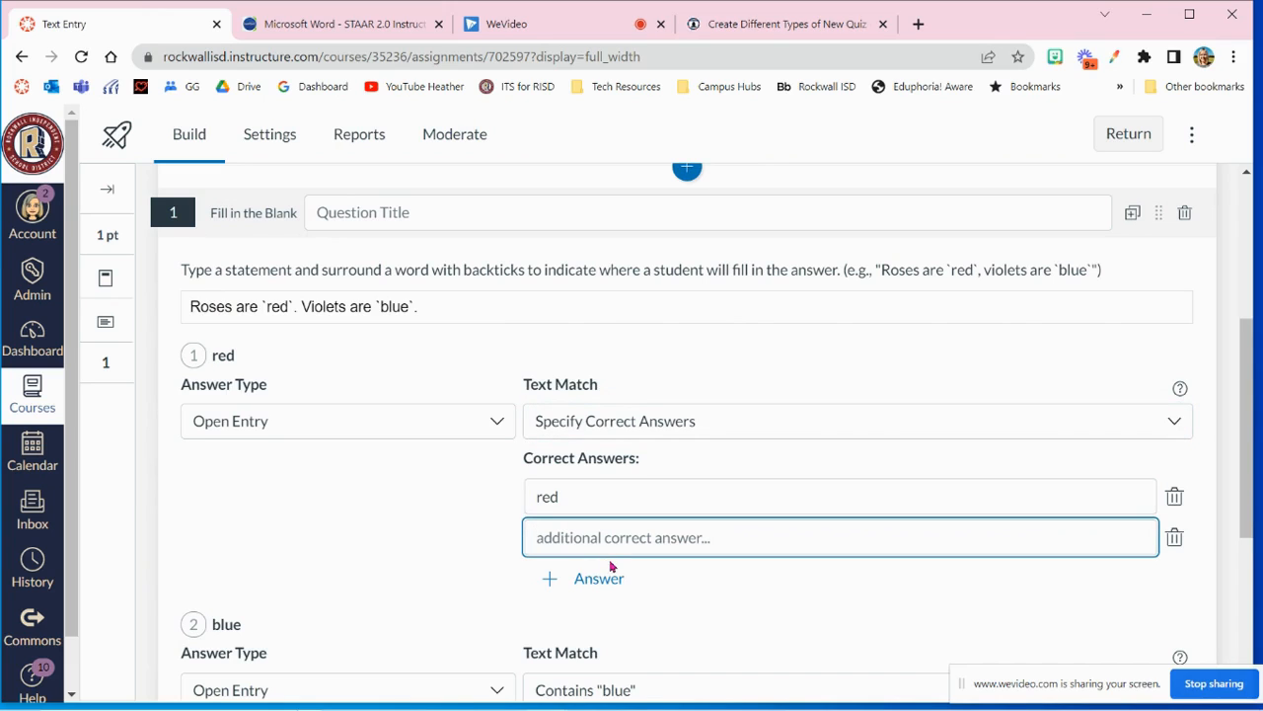
text(Red)
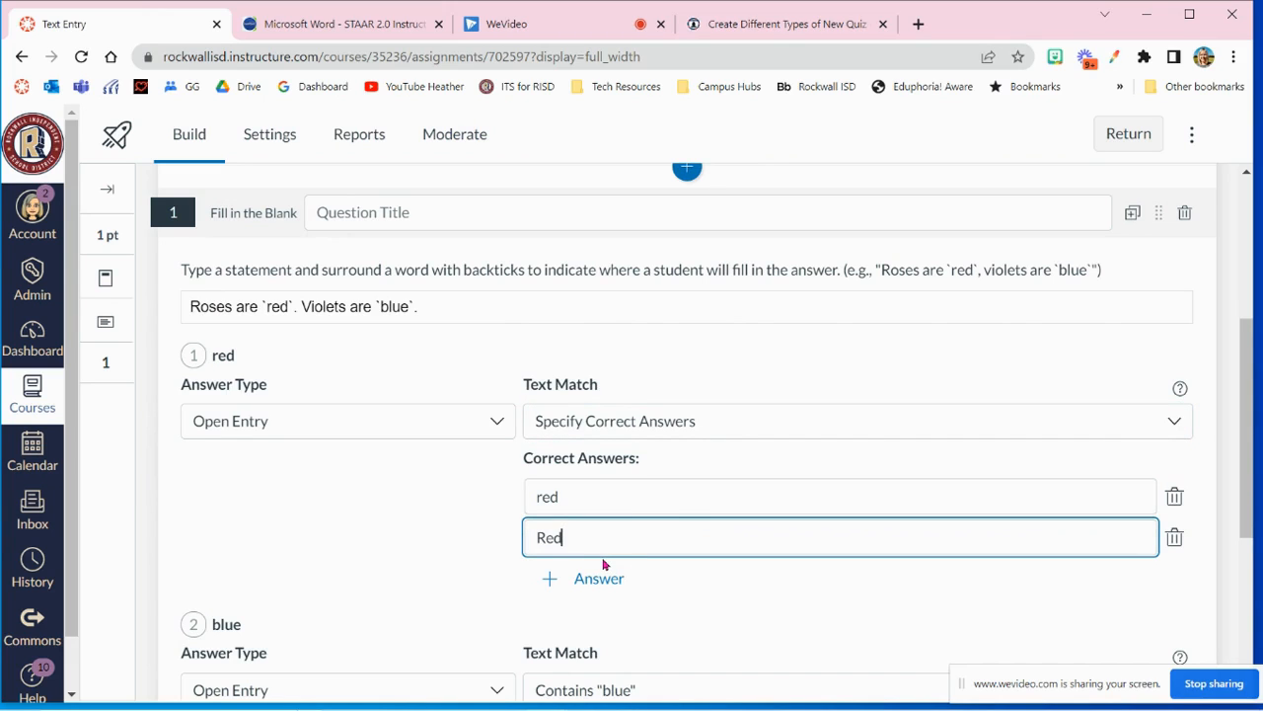
click(602, 579)
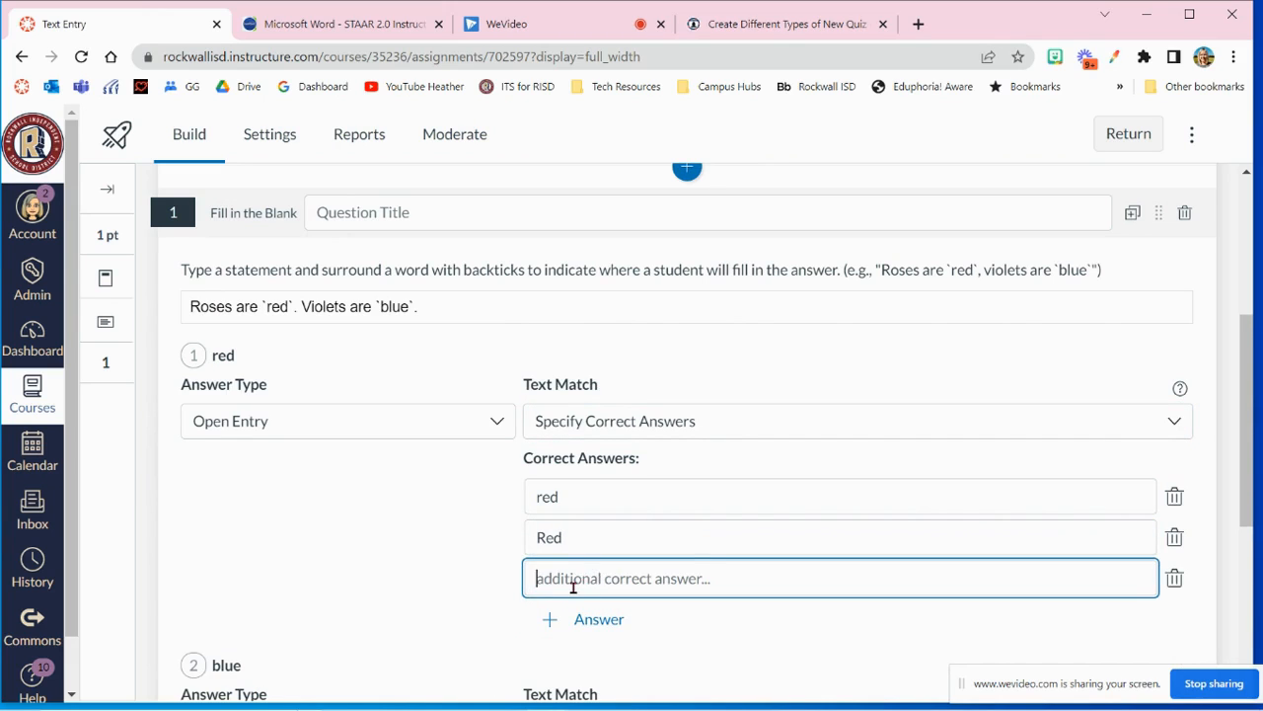
text(RED)
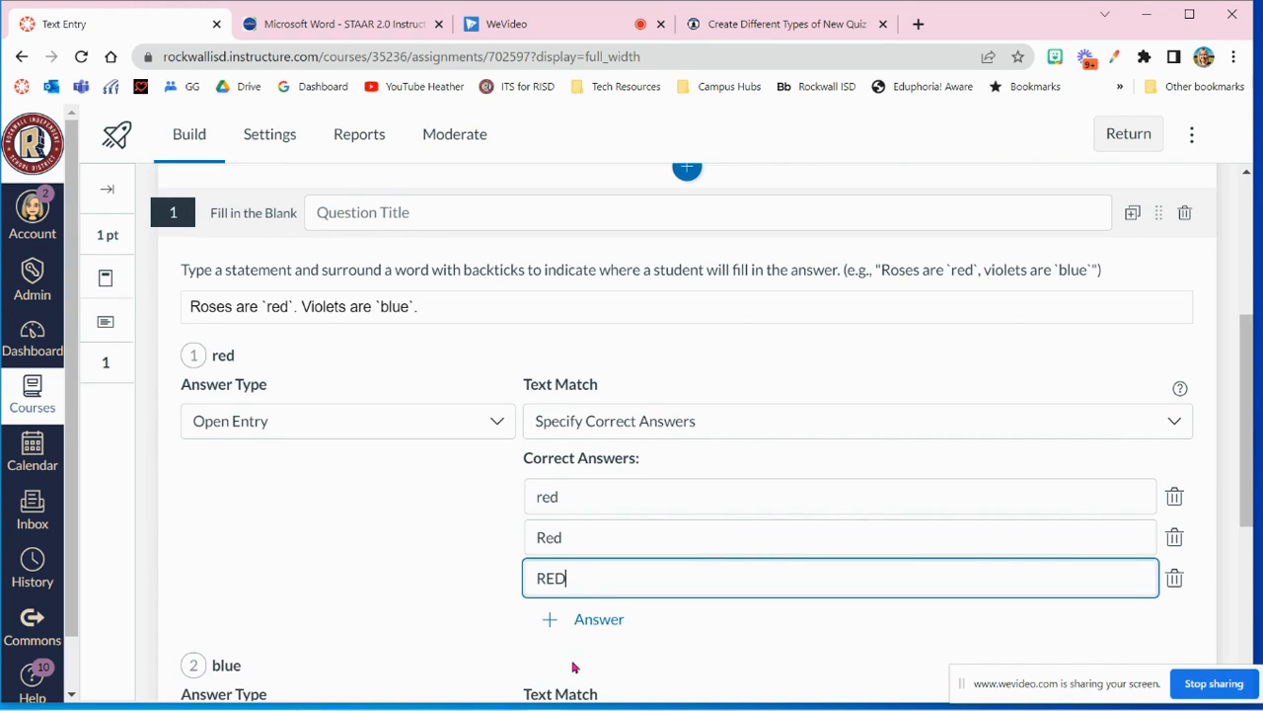
click(740, 421)
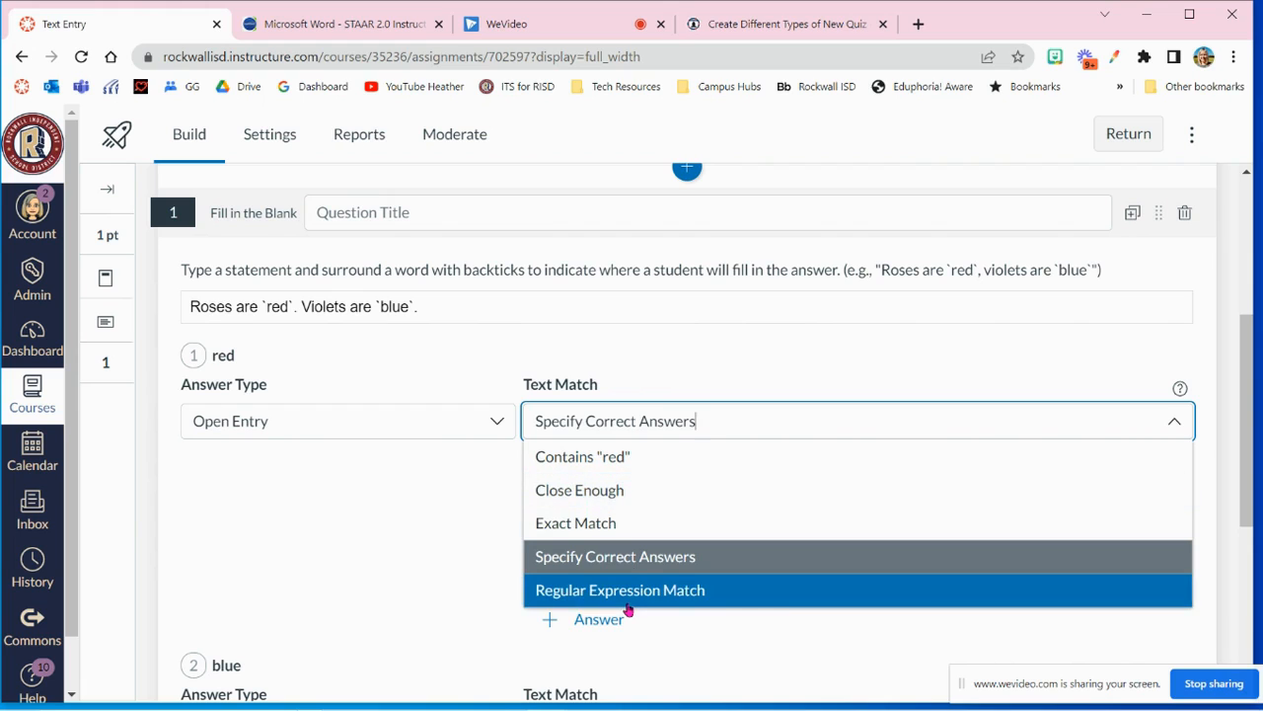
click(408, 519)
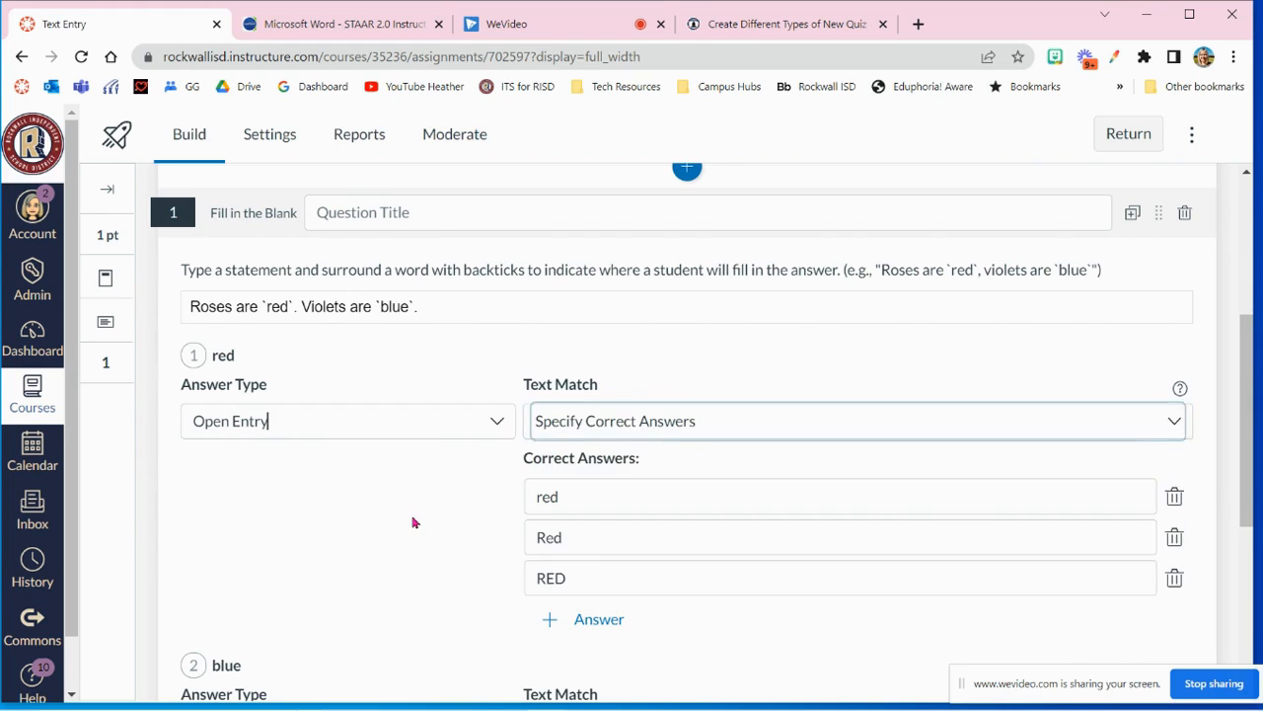
Step: Choose Contains "blue" as the text match for the "blue" blank and save the question
scroll(443, 487, down, 2)
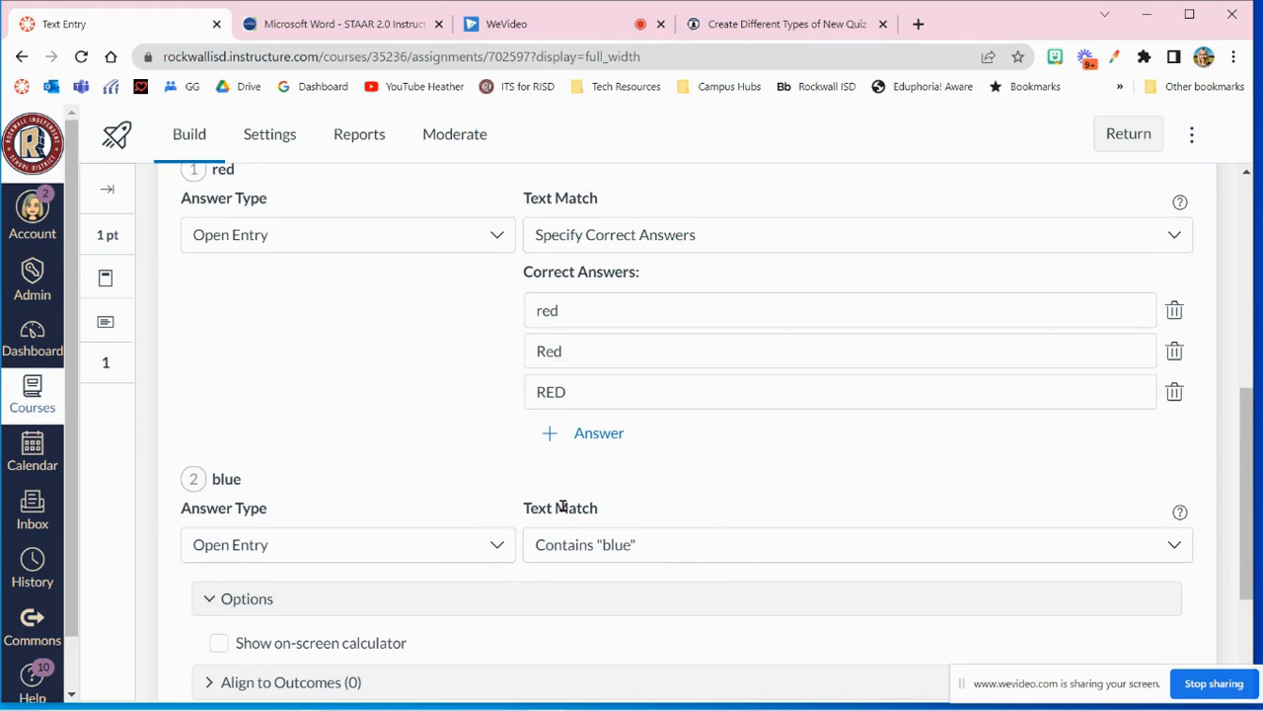
scroll(562, 503, down, 2)
scroll(618, 437, up, 7)
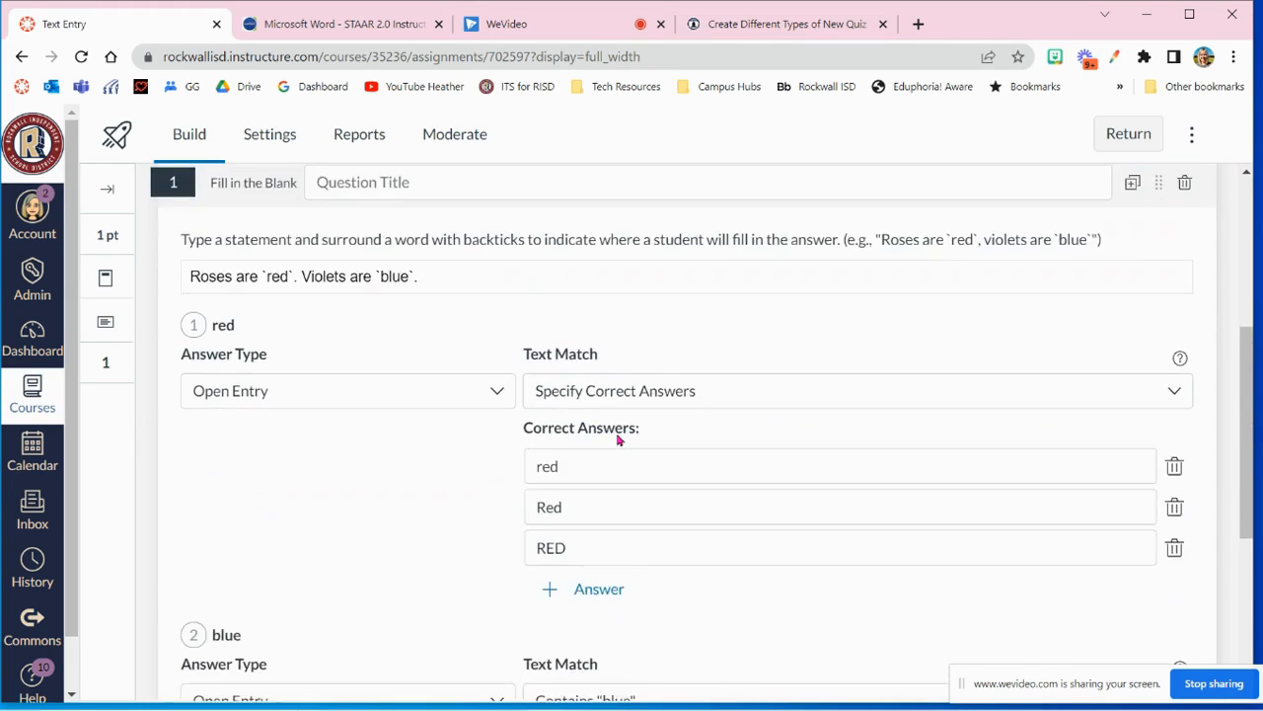
scroll(617, 437, down, 8)
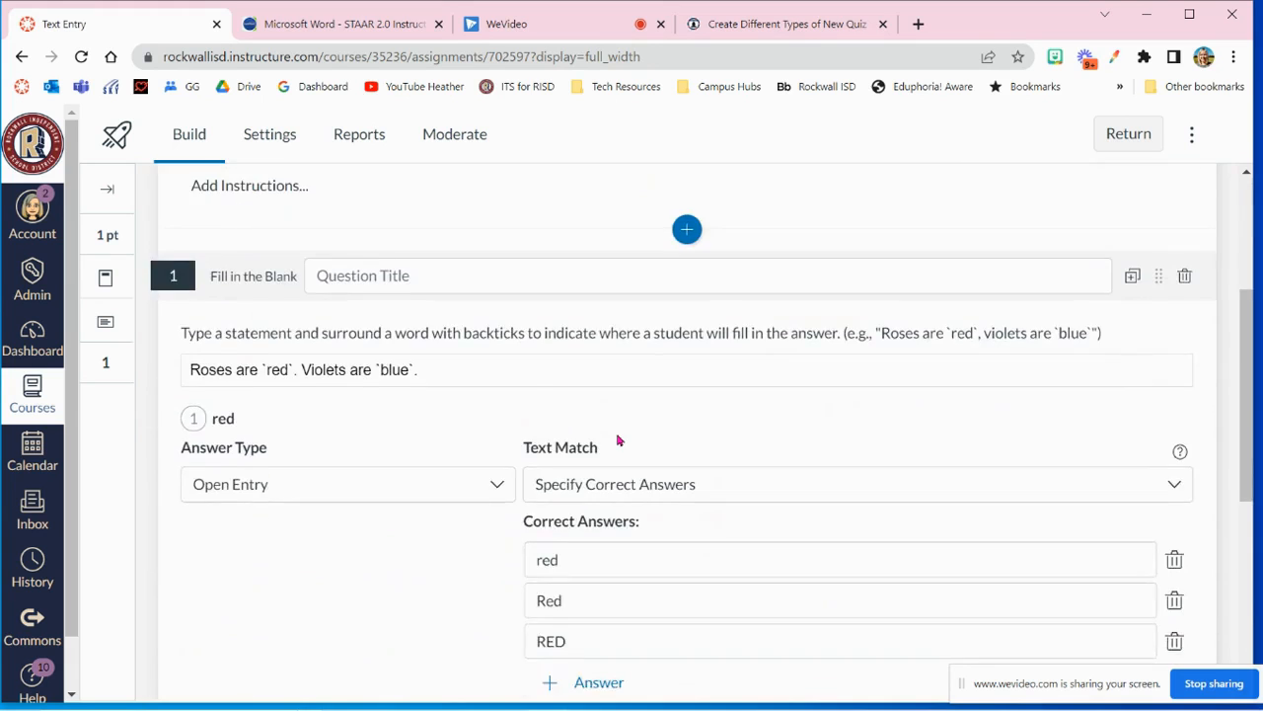
click(657, 329)
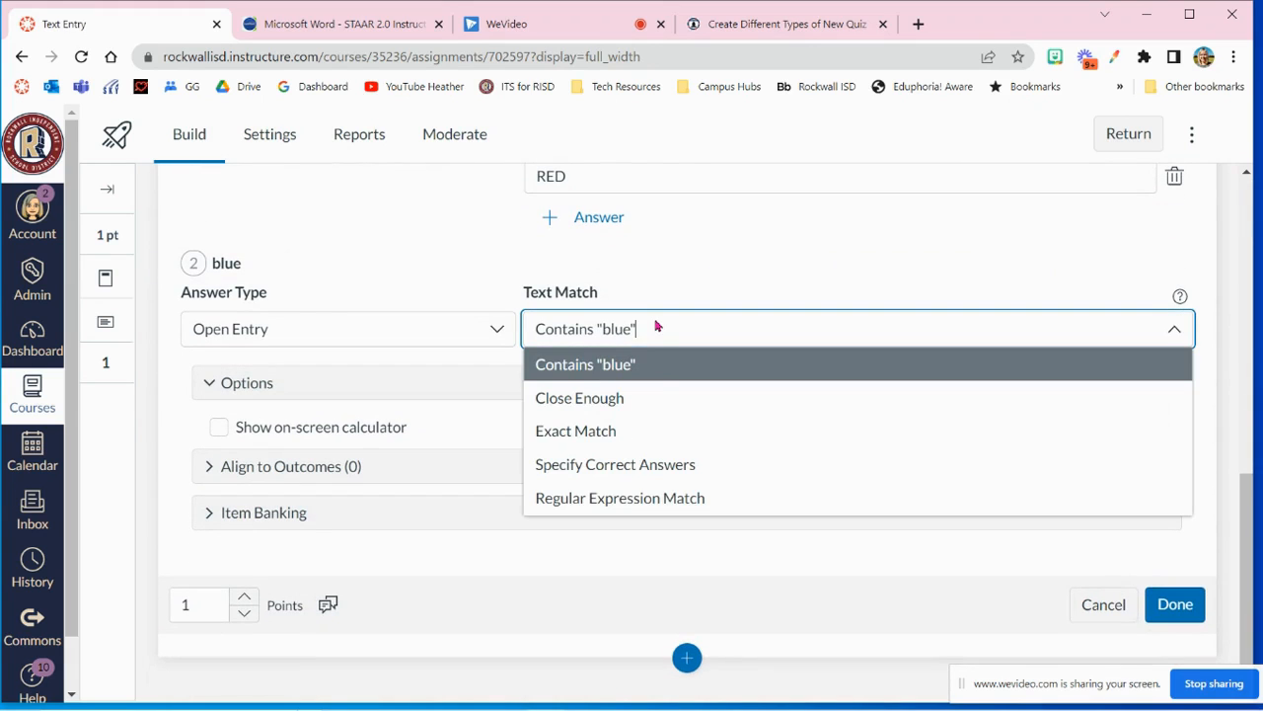
click(658, 373)
click(1173, 603)
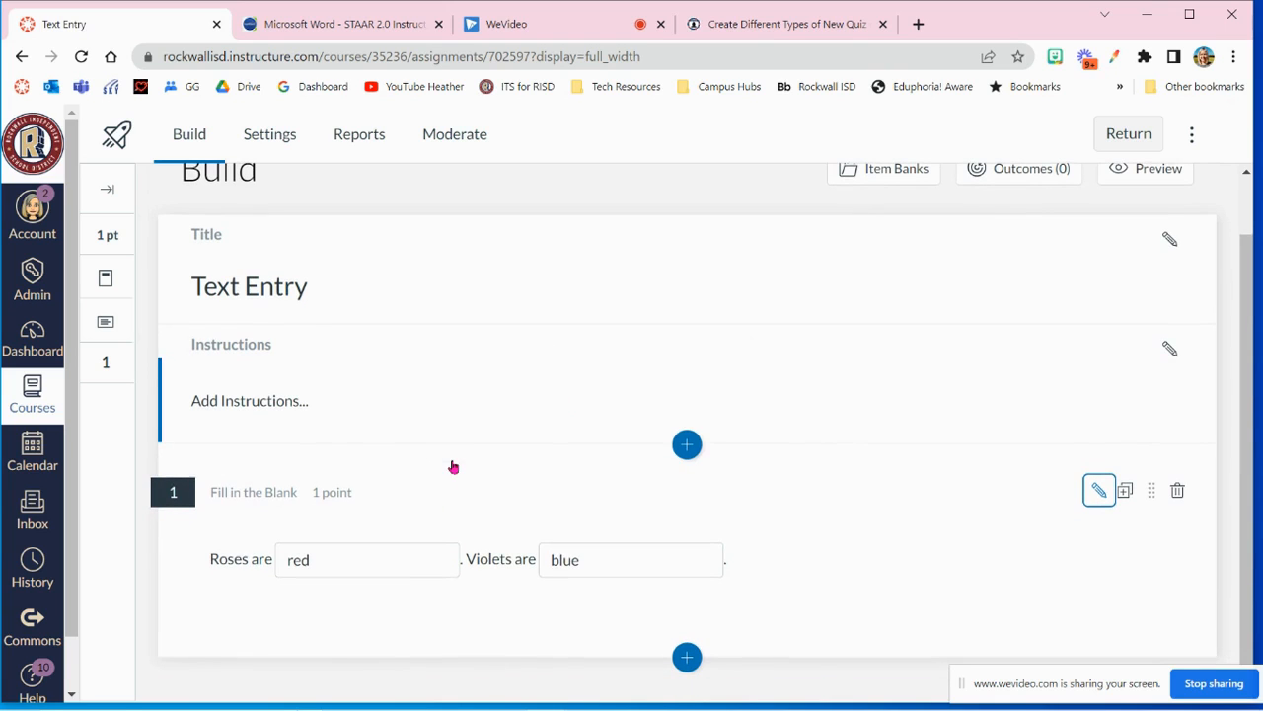
Step: Preview the quiz as a student and activate the blank after "Roses are"
click(1135, 170)
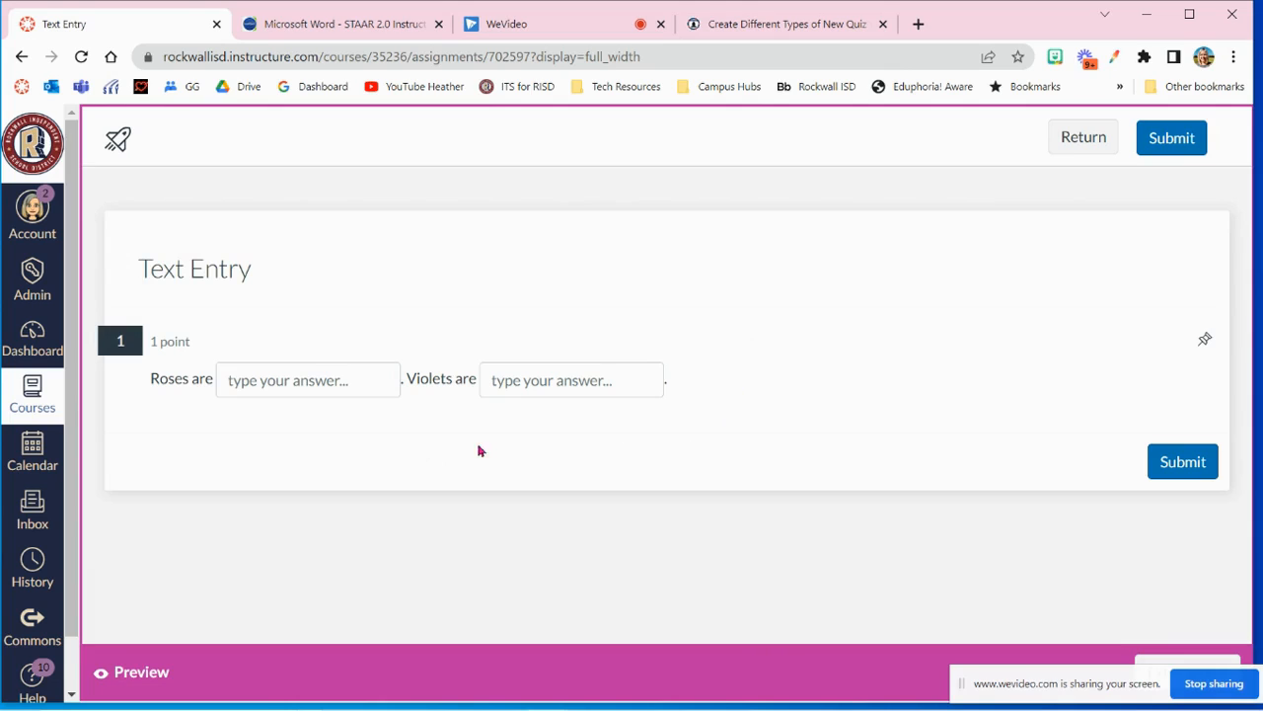
click(252, 381)
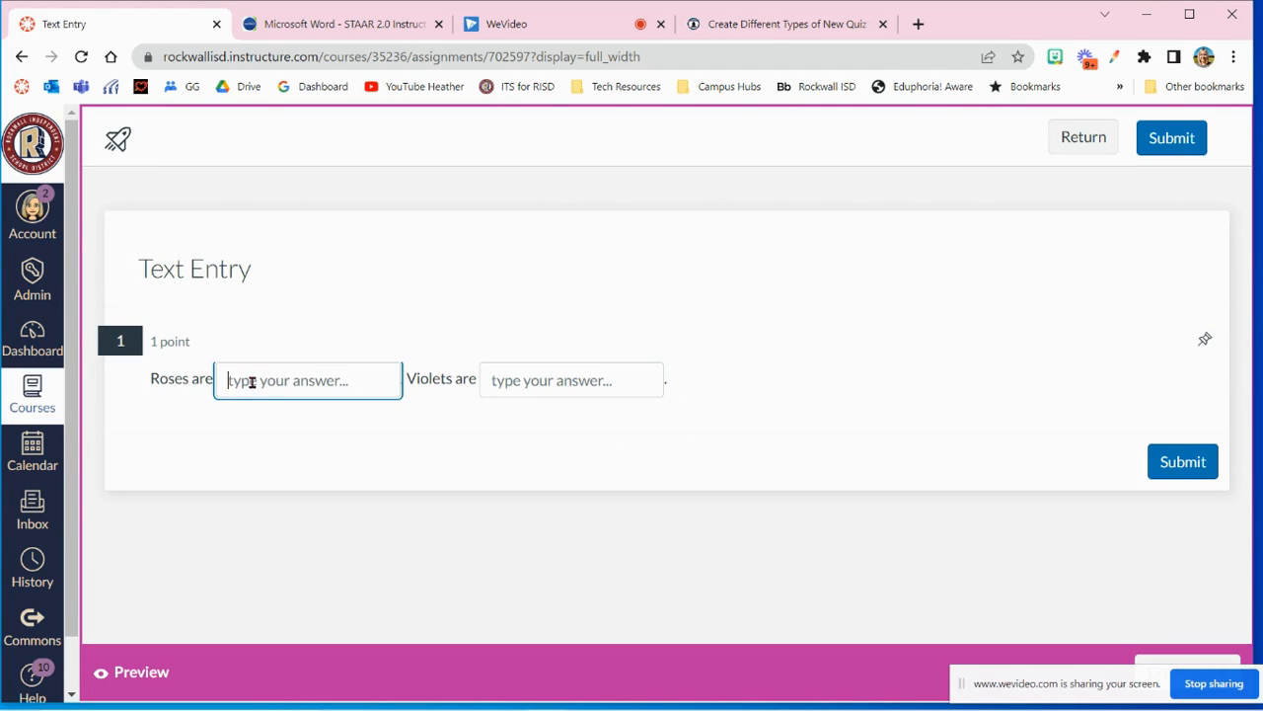
Step: Examine the Text Entry examples in the STAAR 2.0 Instructional Connections PDF in full-screen presentation view, and exit that view
click(349, 27)
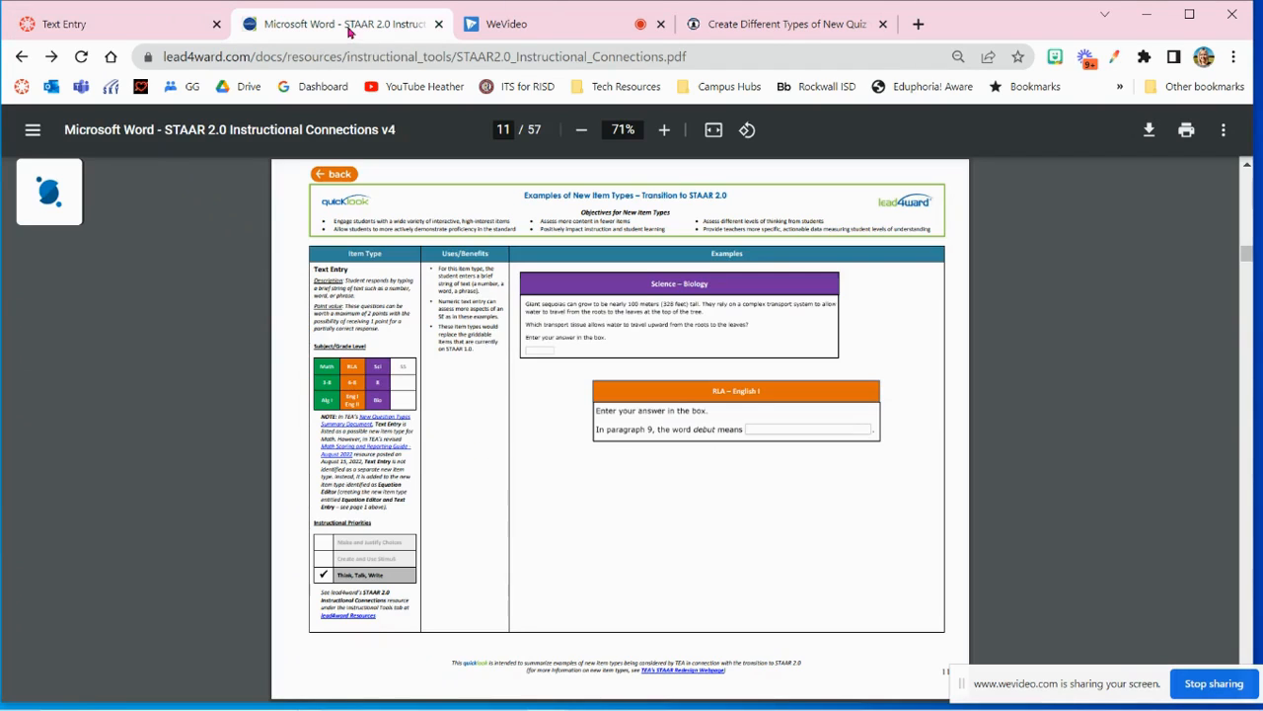
click(1224, 129)
click(1131, 243)
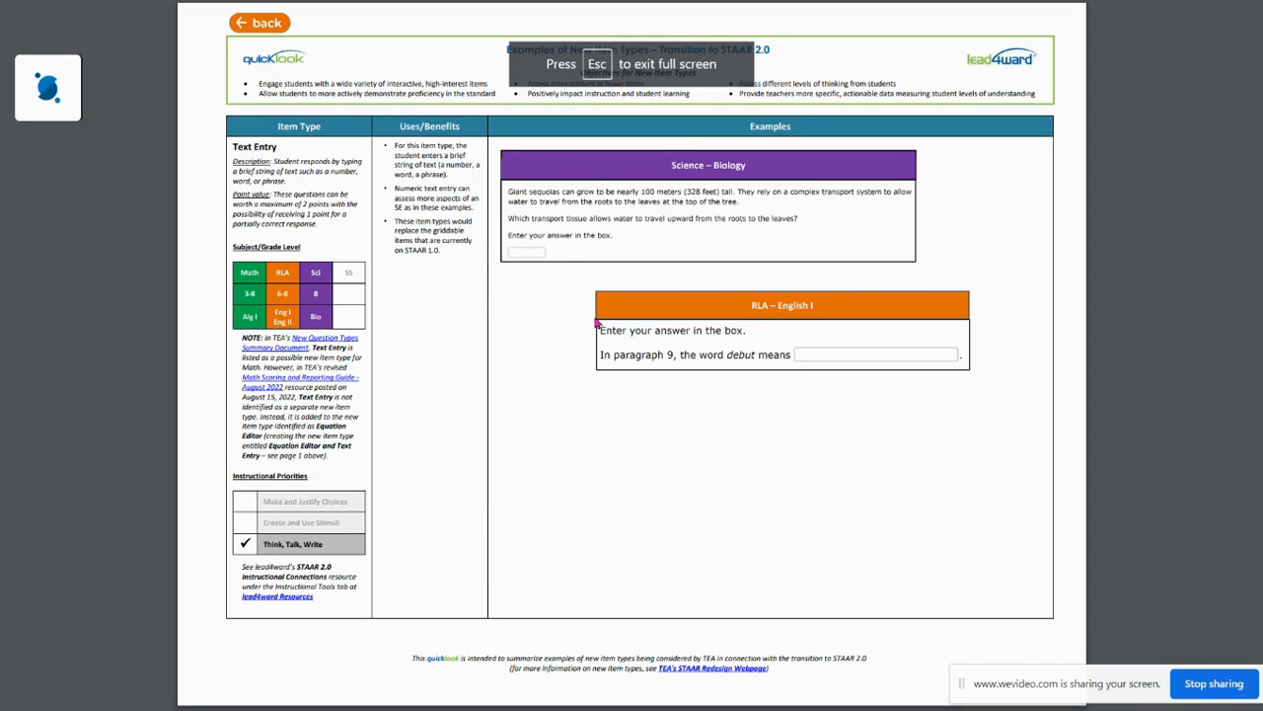
key(Escape)
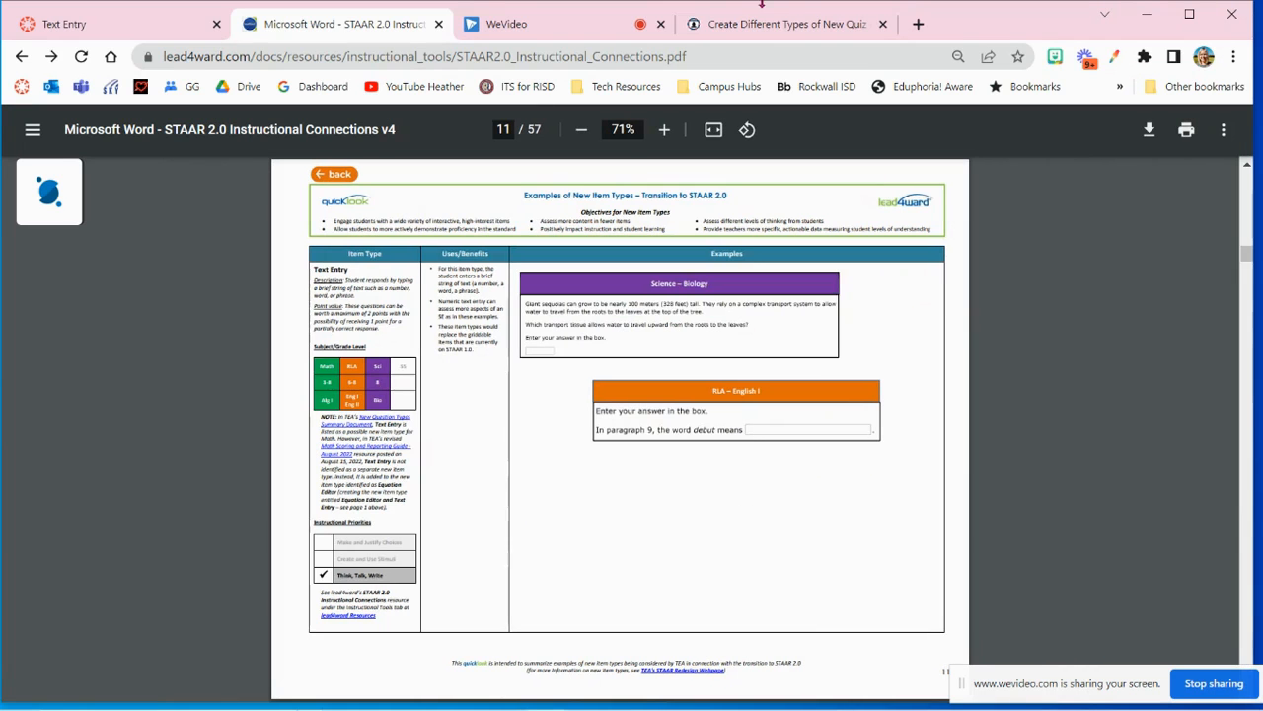
Step: Return to the Text Entry quiz, close its preview and review the finished question in the quiz builder
click(62, 26)
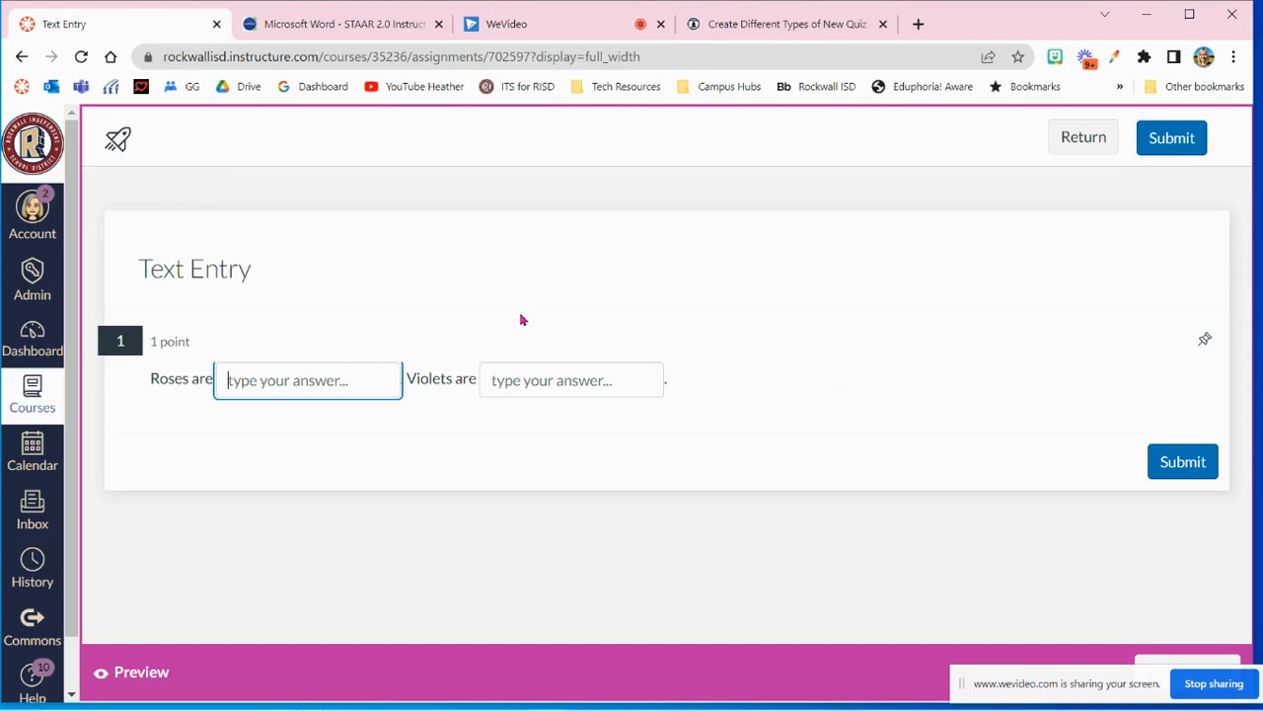
click(1171, 661)
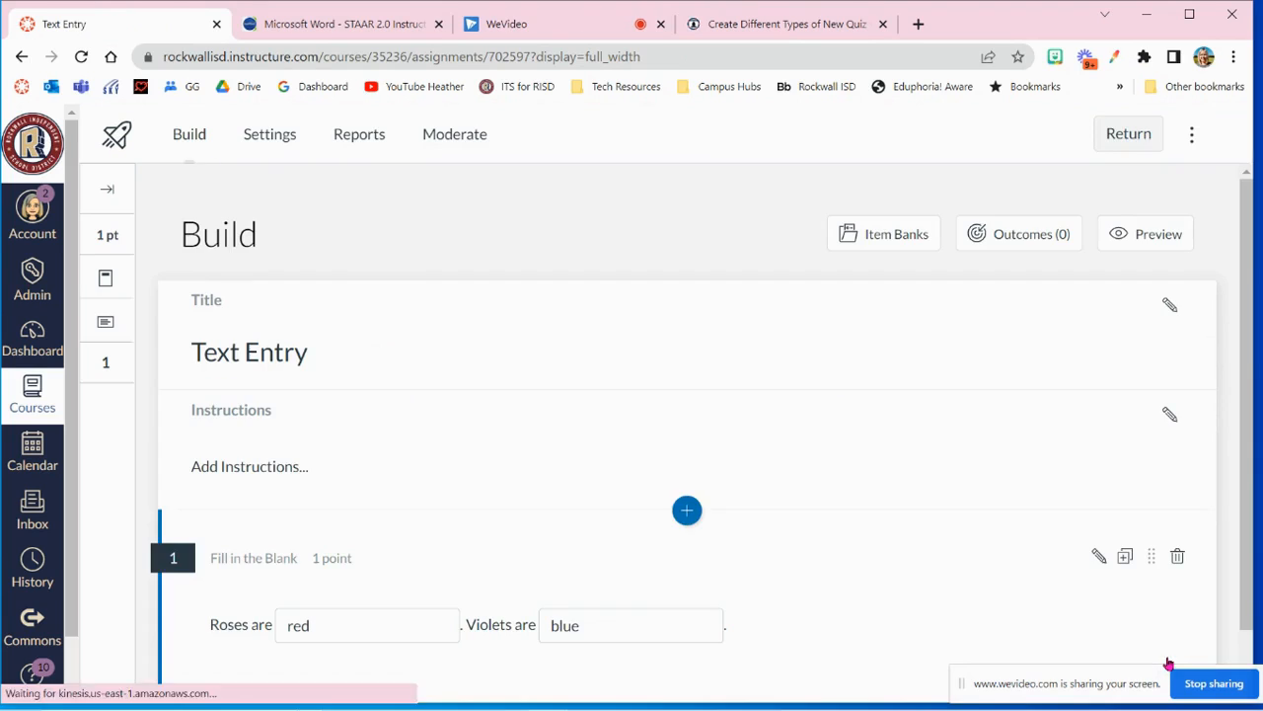
scroll(670, 491, down, 1)
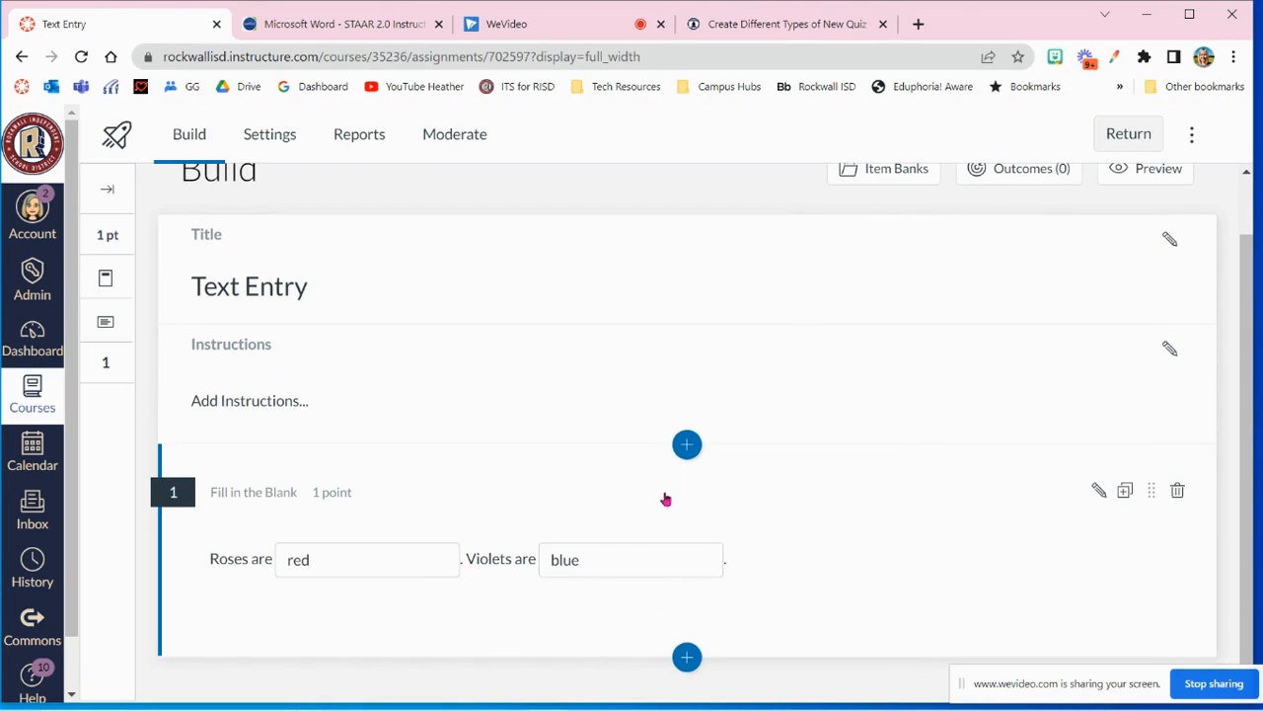
Step: Add a Numeric question after the Roses are red question with the question stem "Solve 2 + 2"
click(686, 656)
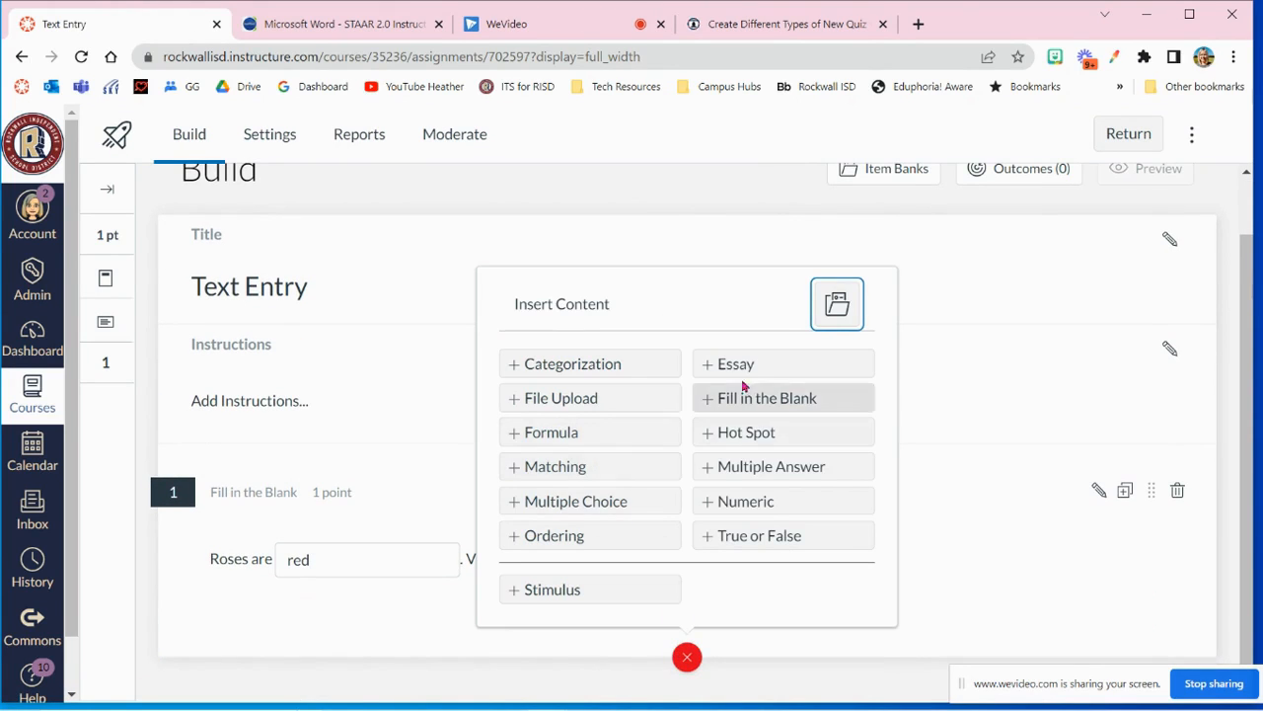
click(733, 503)
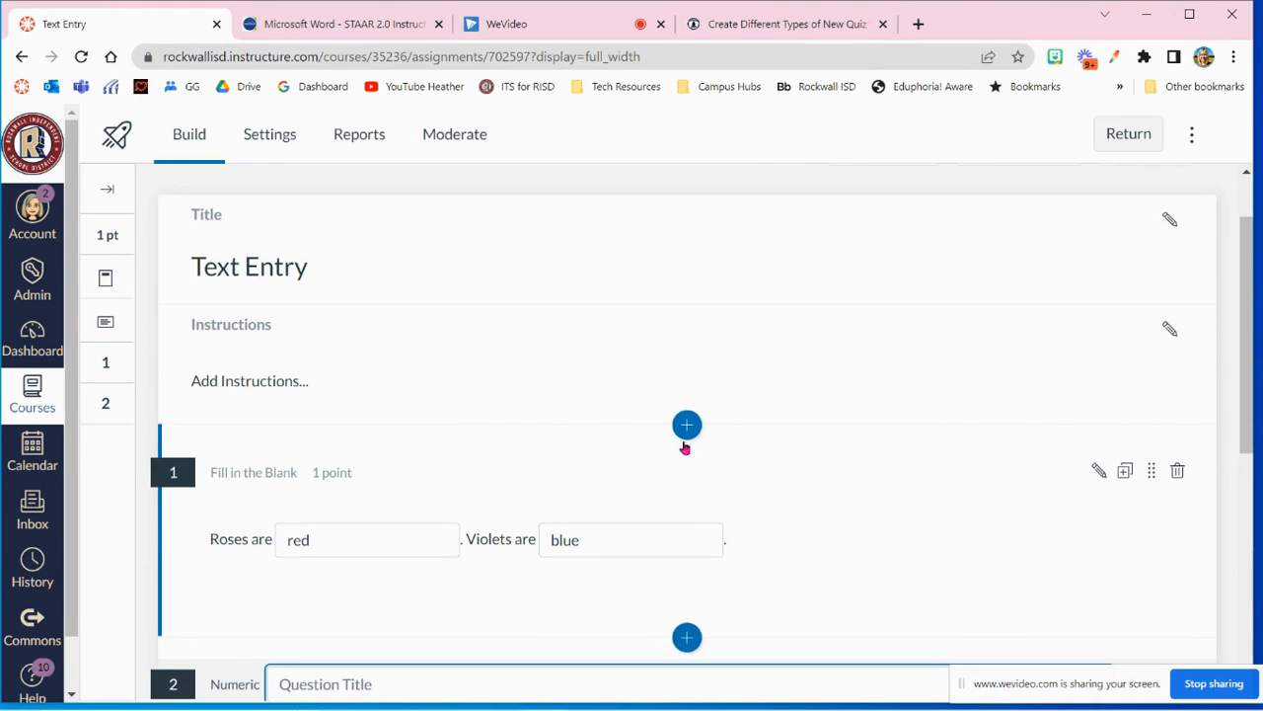
scroll(510, 355, down, 3)
scroll(511, 366, down, 1)
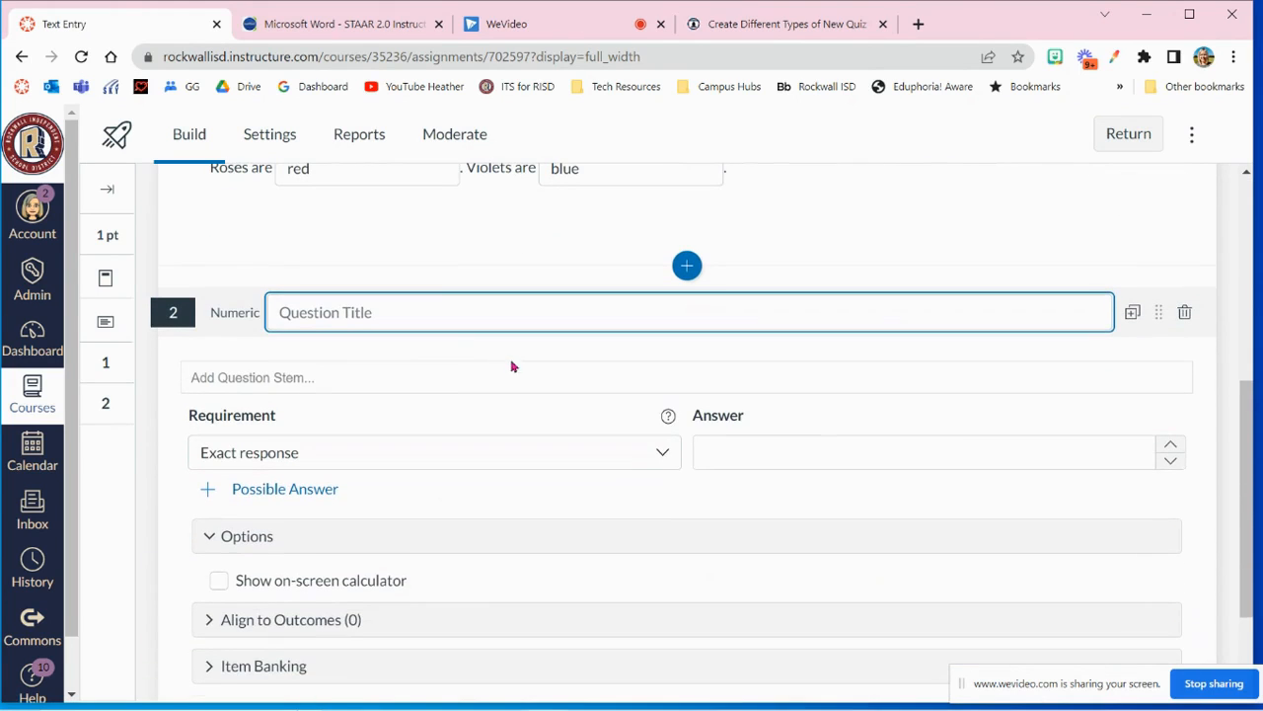
click(451, 376)
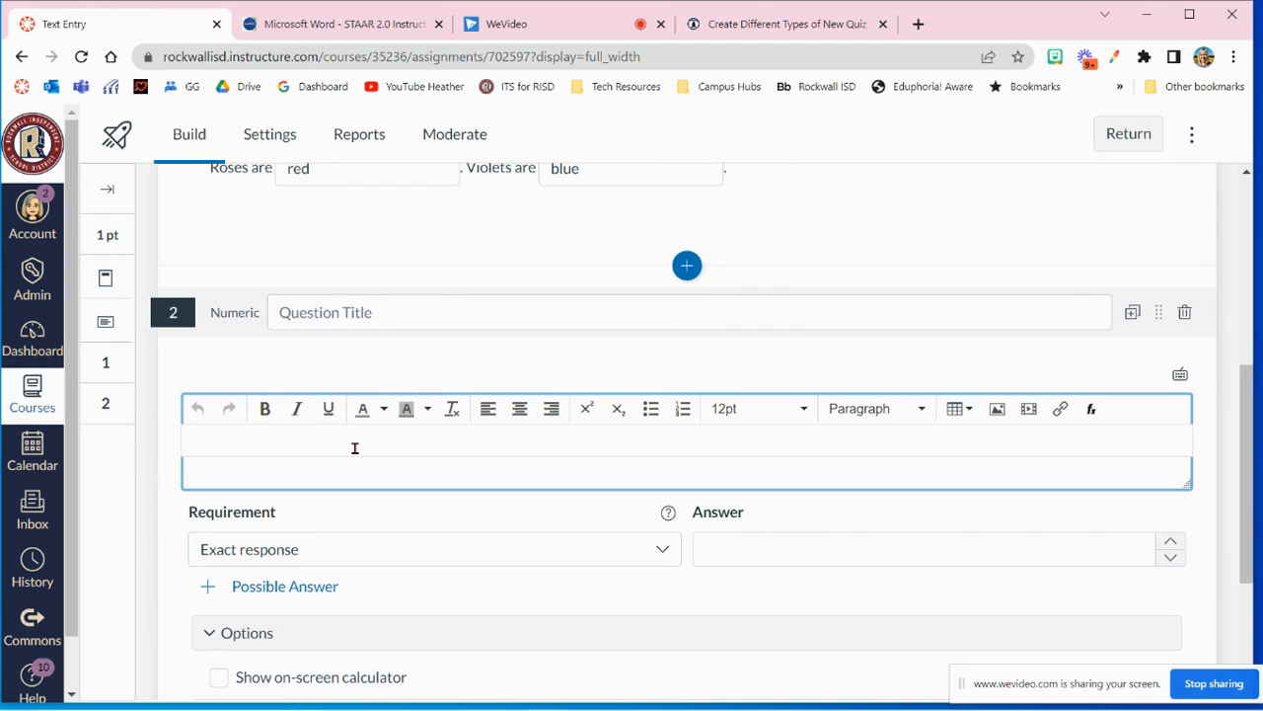
click(415, 370)
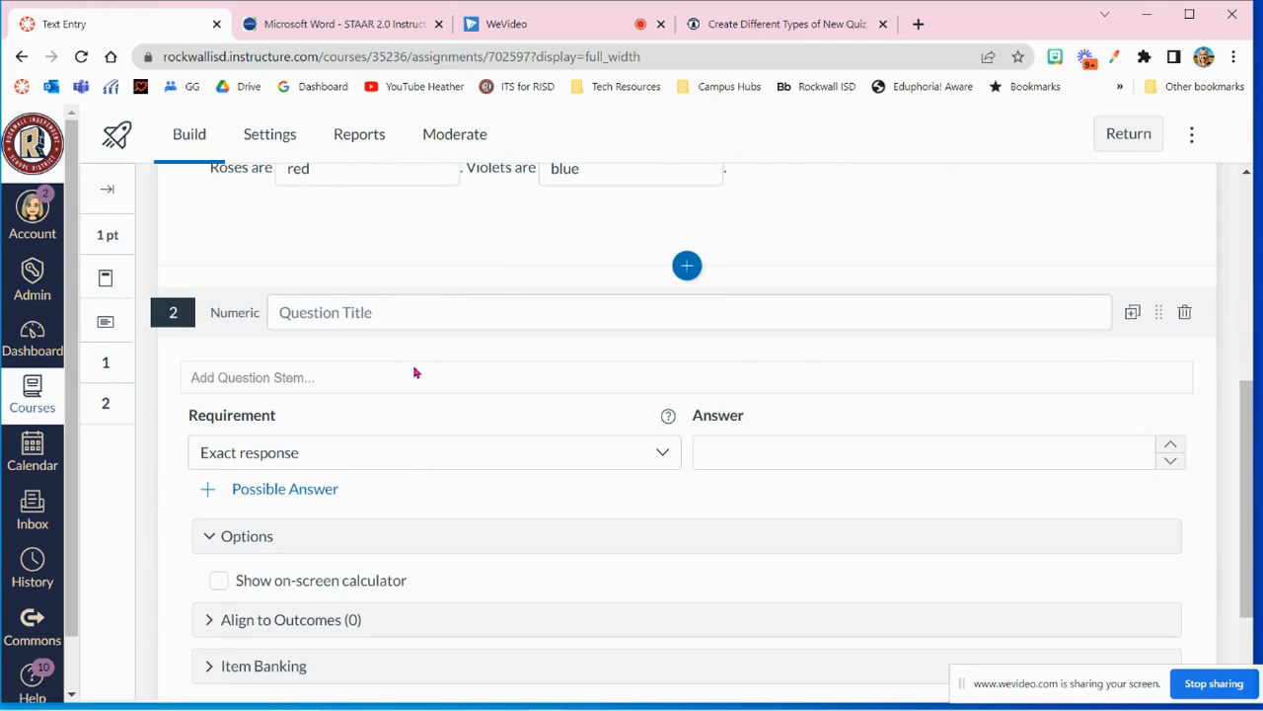
click(399, 383)
text(Solve 2 + 2)
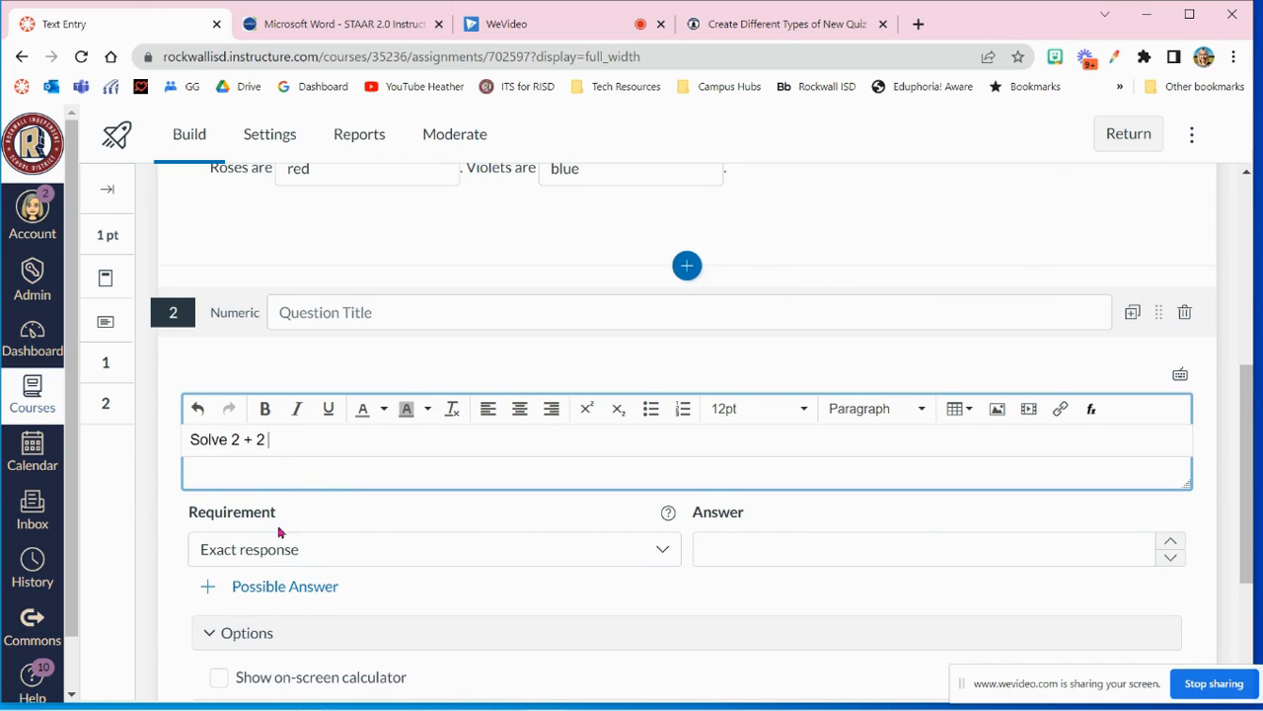
Step: Review the requirement choices for the numeric question and enter 4 as its exact response answer
scroll(279, 530, down, 2)
click(313, 371)
scroll(313, 369, down, 1)
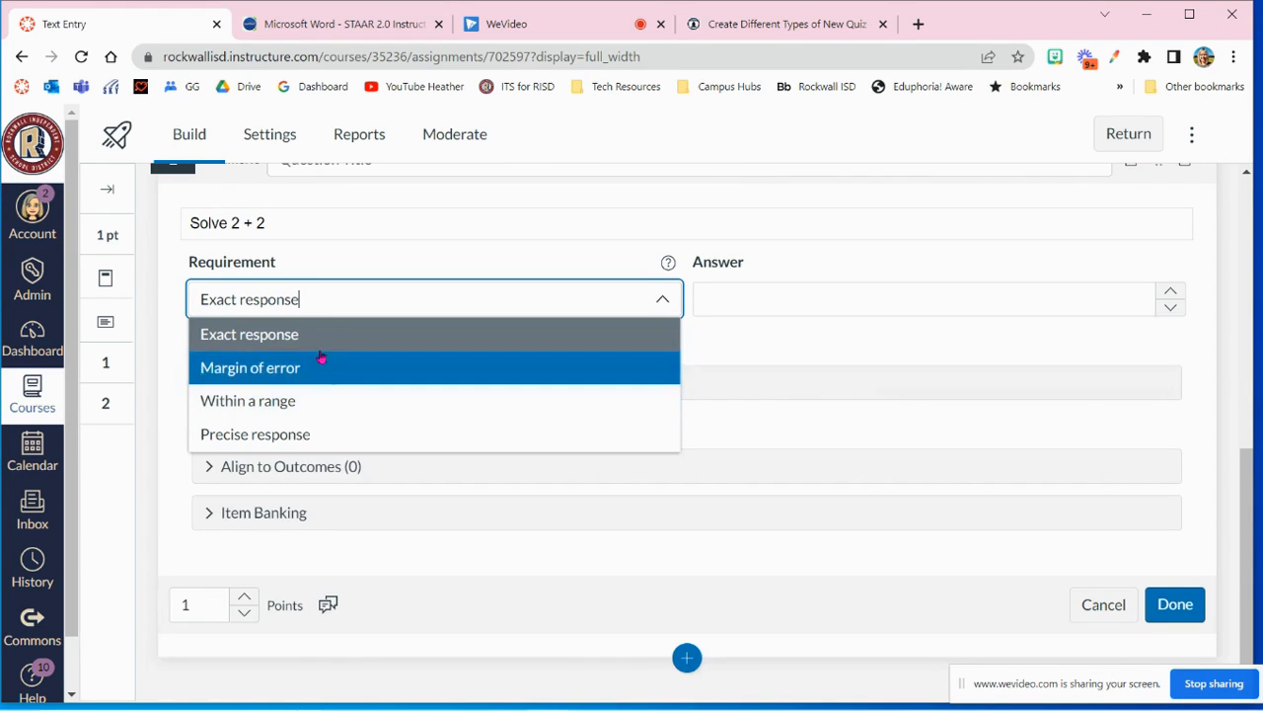
click(790, 310)
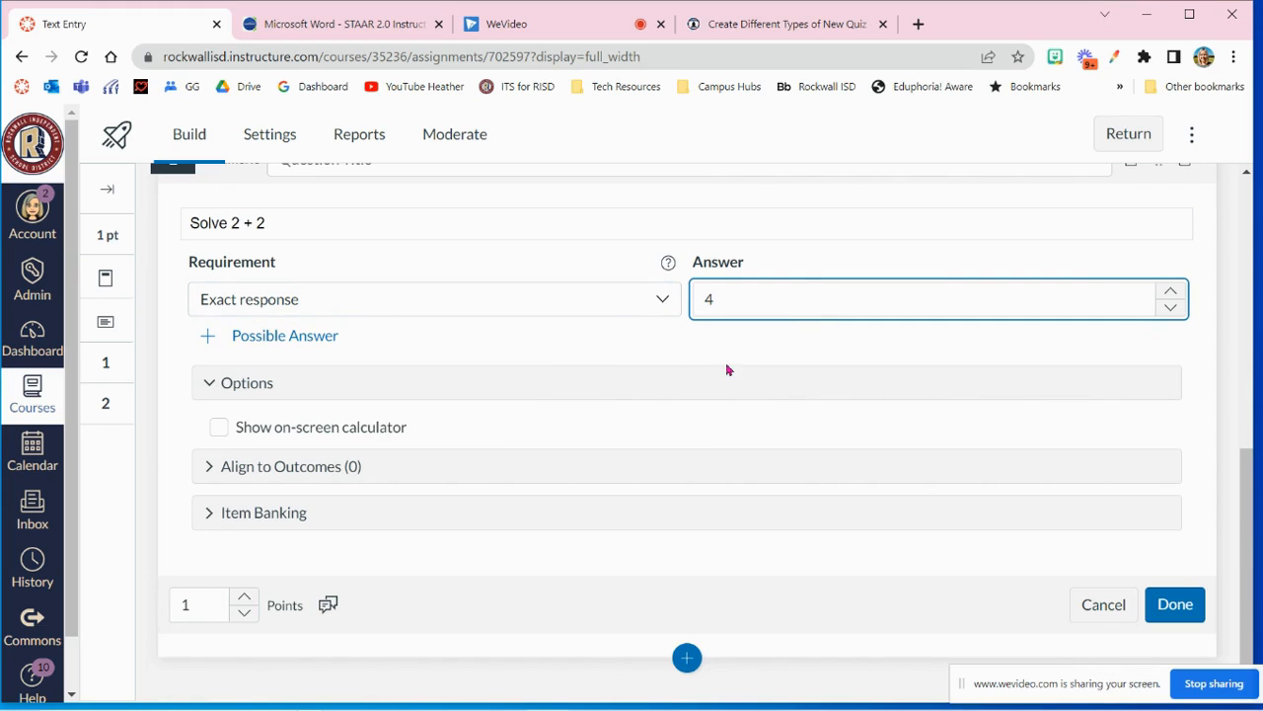
Step: Try the Margin of error, Within a range and Precise response requirements on the numeric question, viewing the margin type choices
click(327, 306)
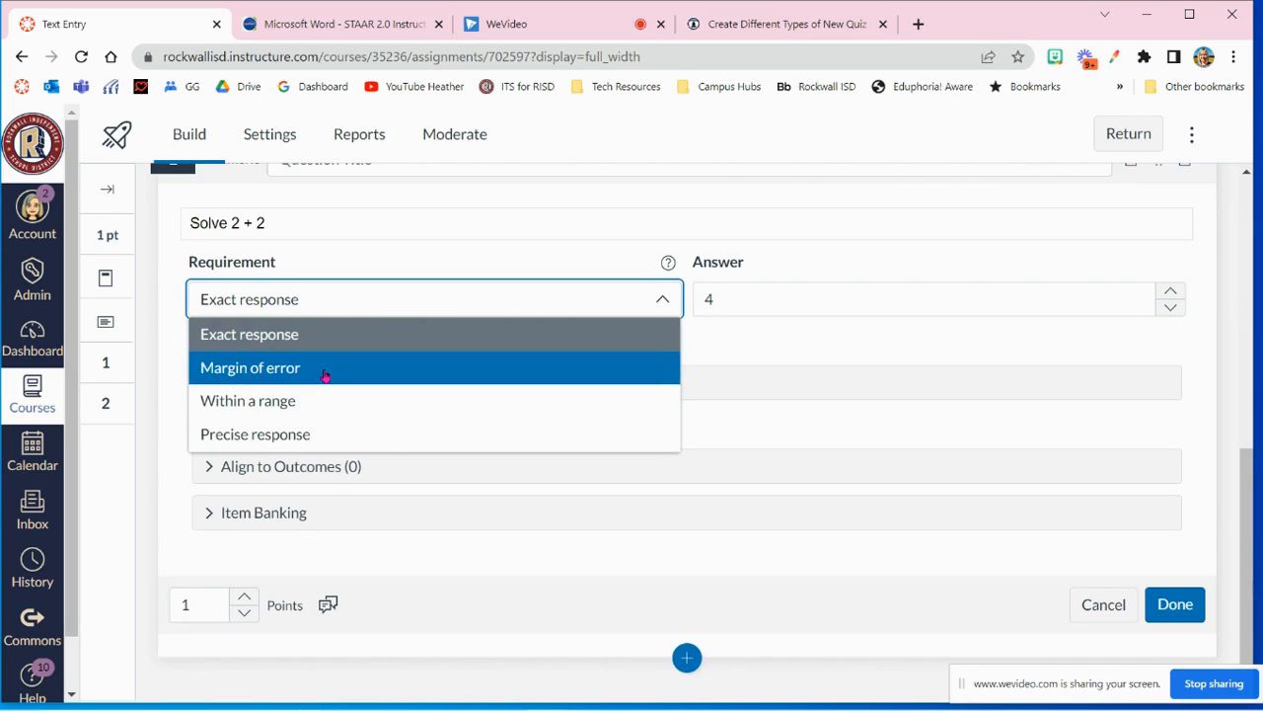
click(324, 370)
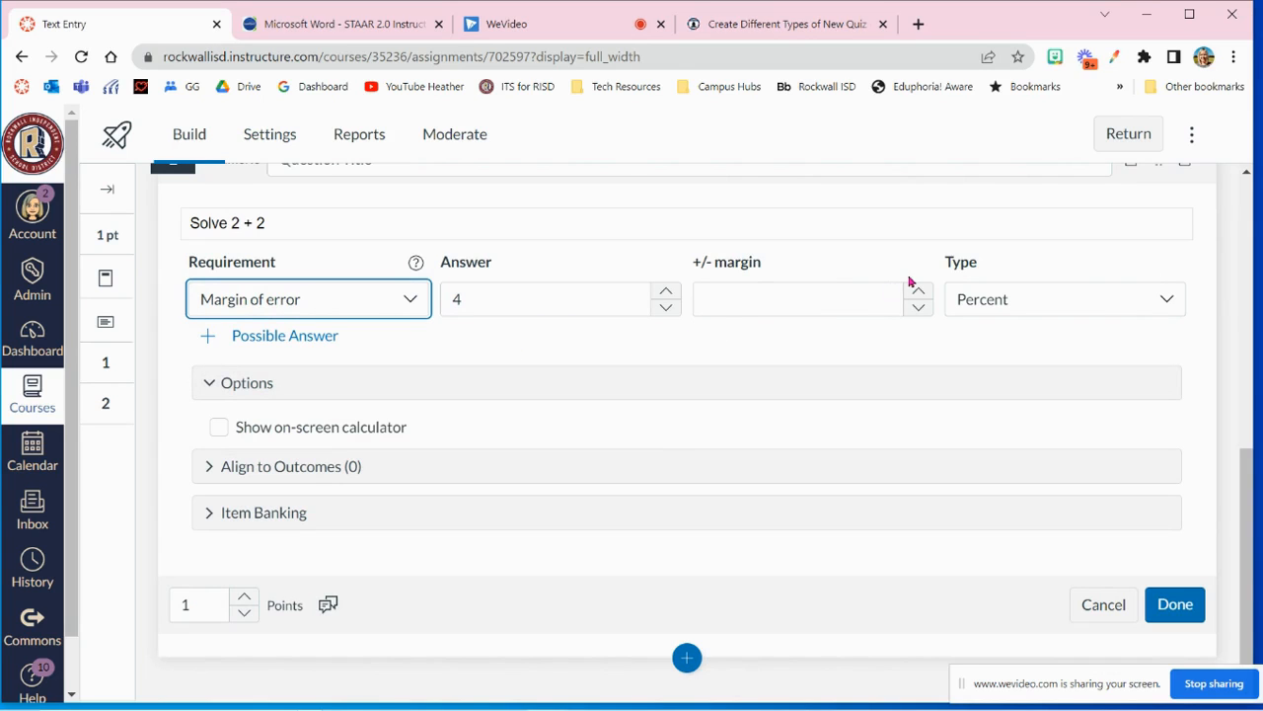
click(964, 296)
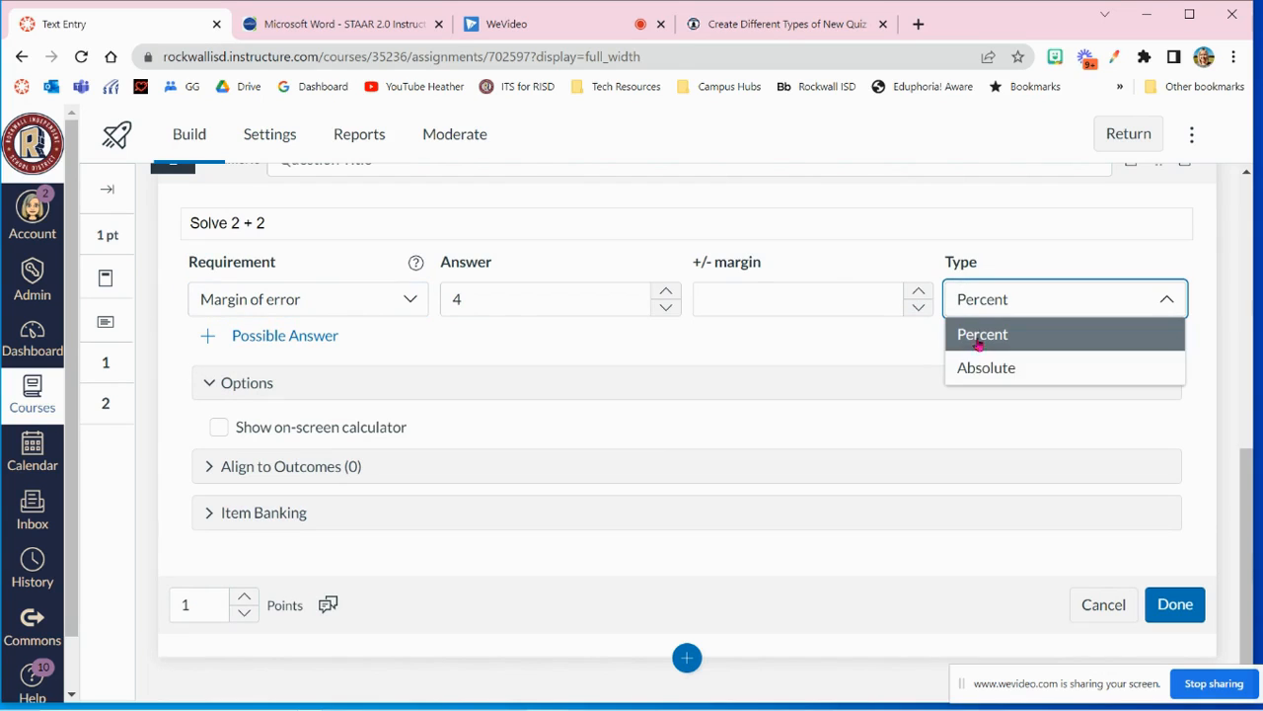
click(394, 304)
click(396, 302)
click(350, 401)
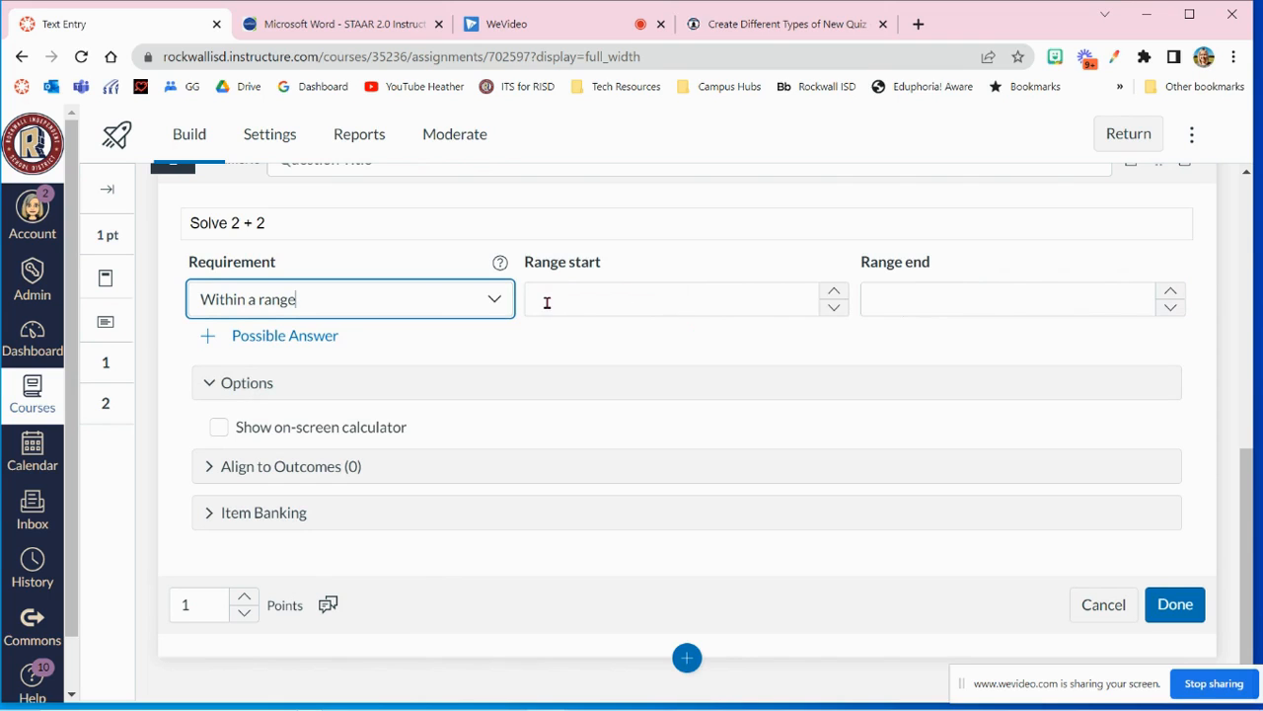
click(499, 309)
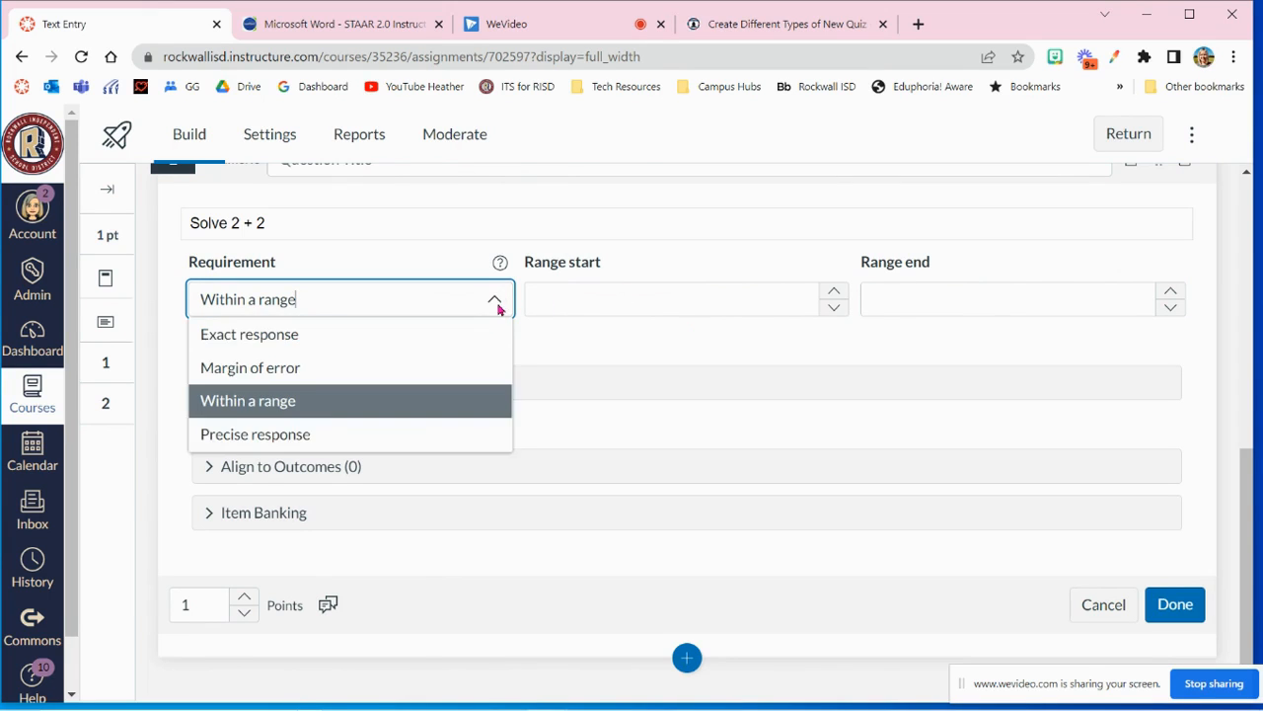
click(309, 435)
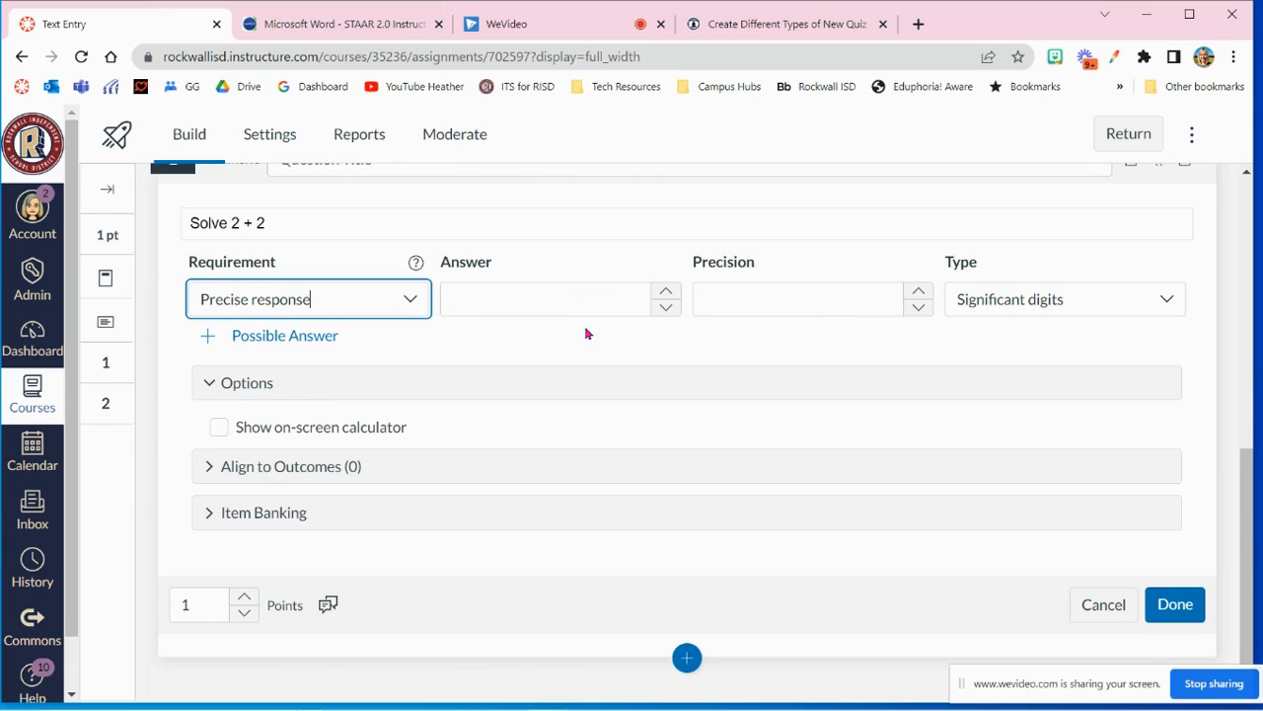
Step: Set the numeric question's requirement to Exact response with the answer 4 and save the question
click(407, 301)
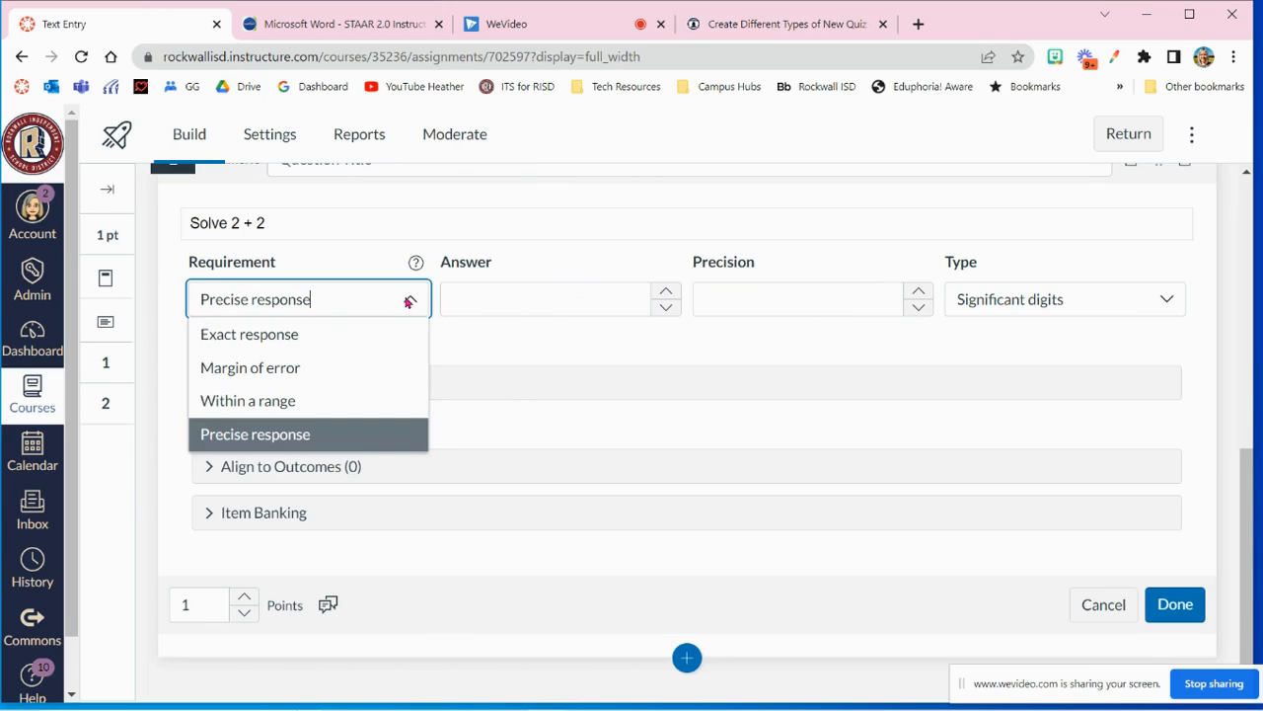
click(325, 343)
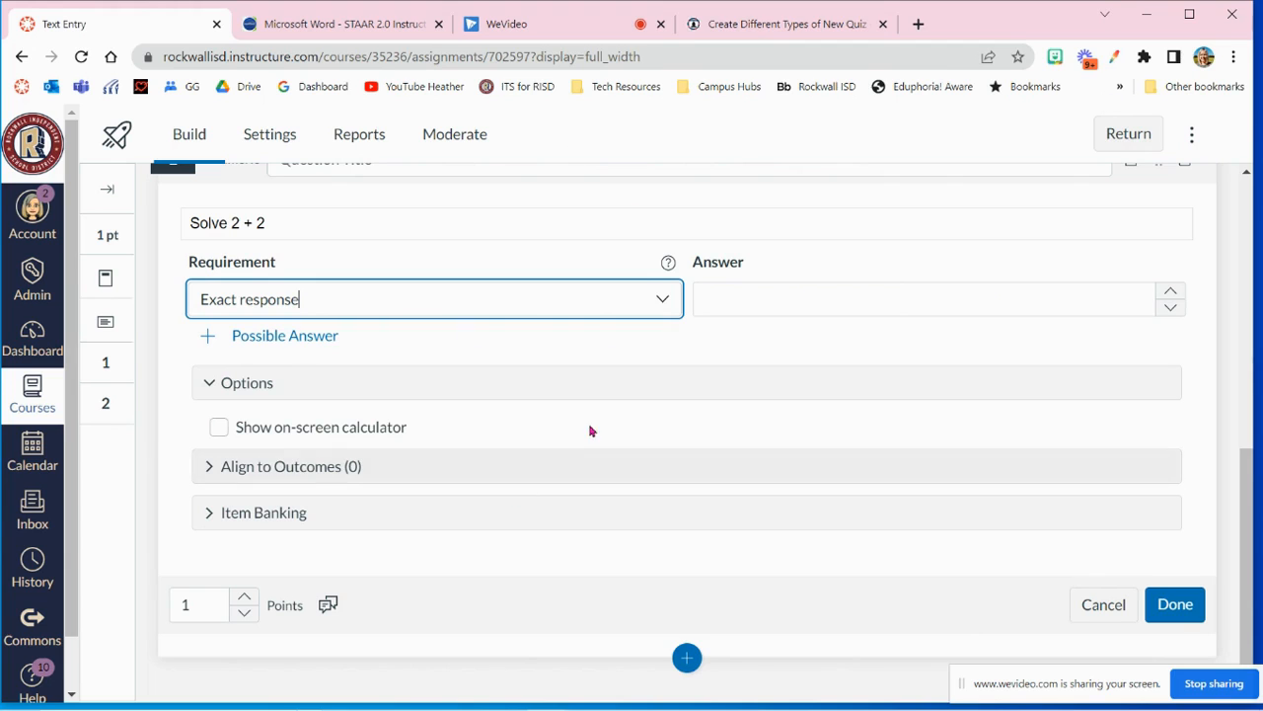
scroll(579, 434, up, 2)
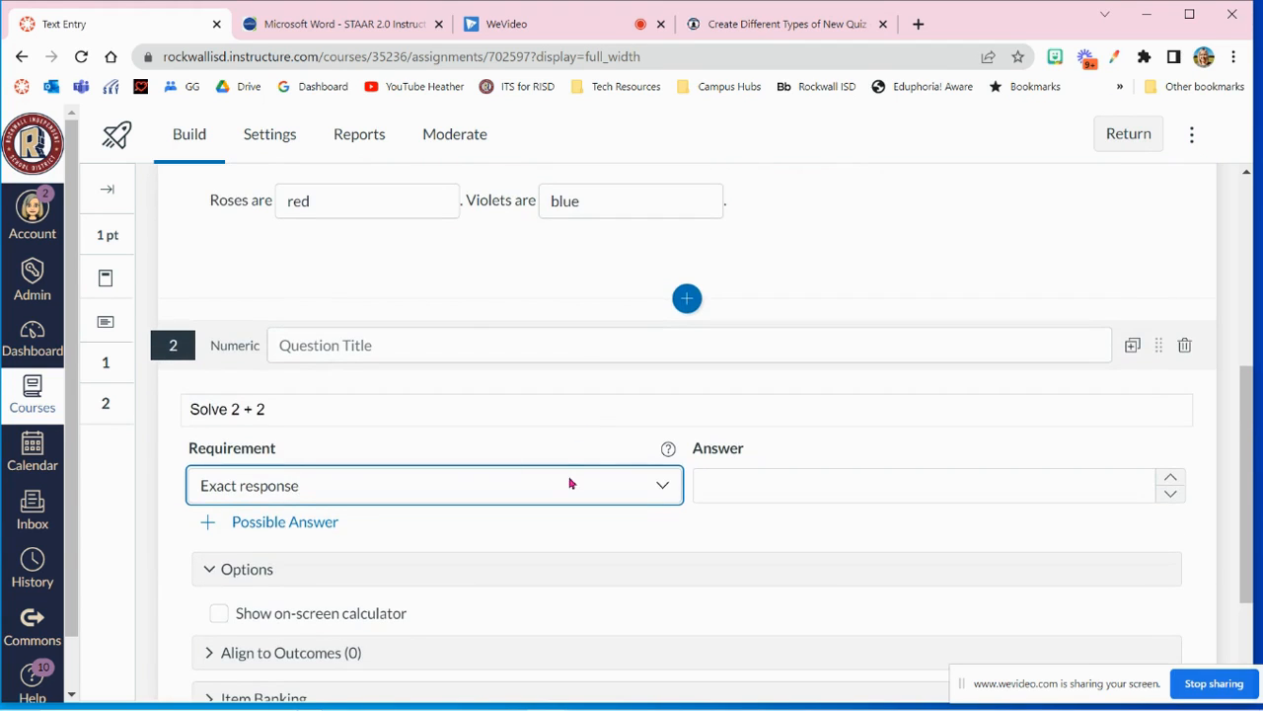
click(845, 484)
text(4)
scroll(835, 507, down, 2)
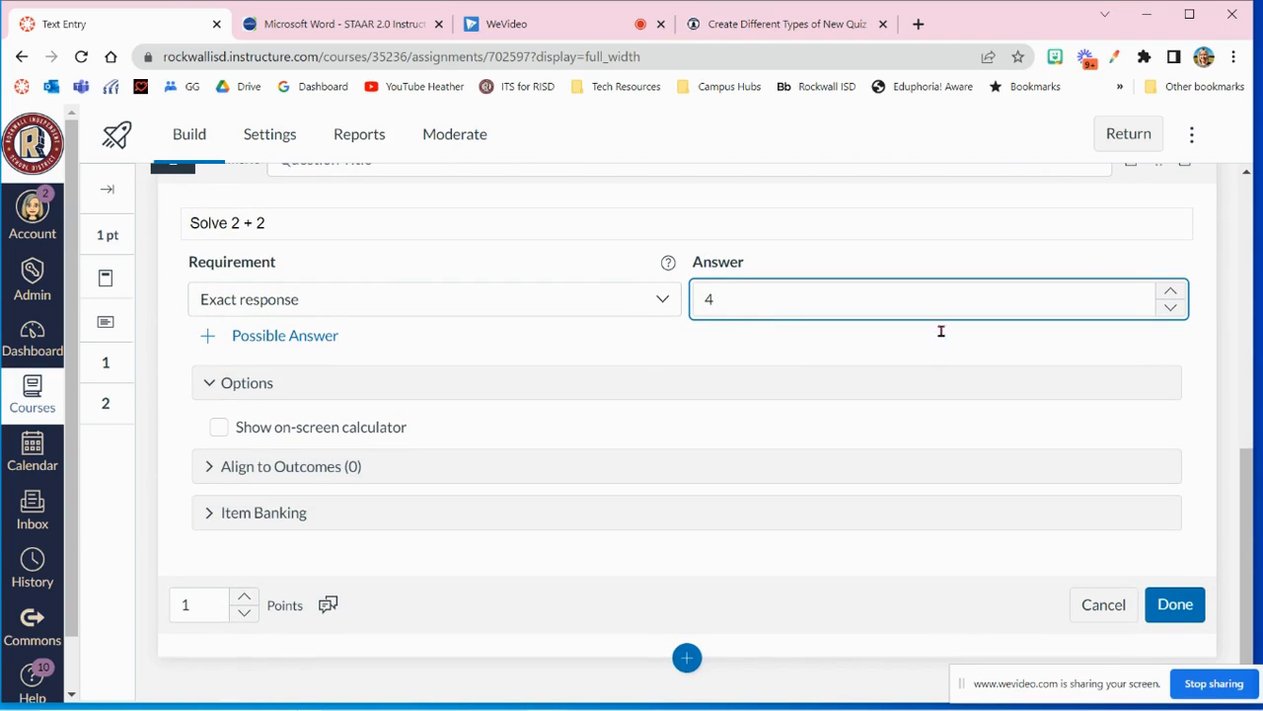
click(1175, 604)
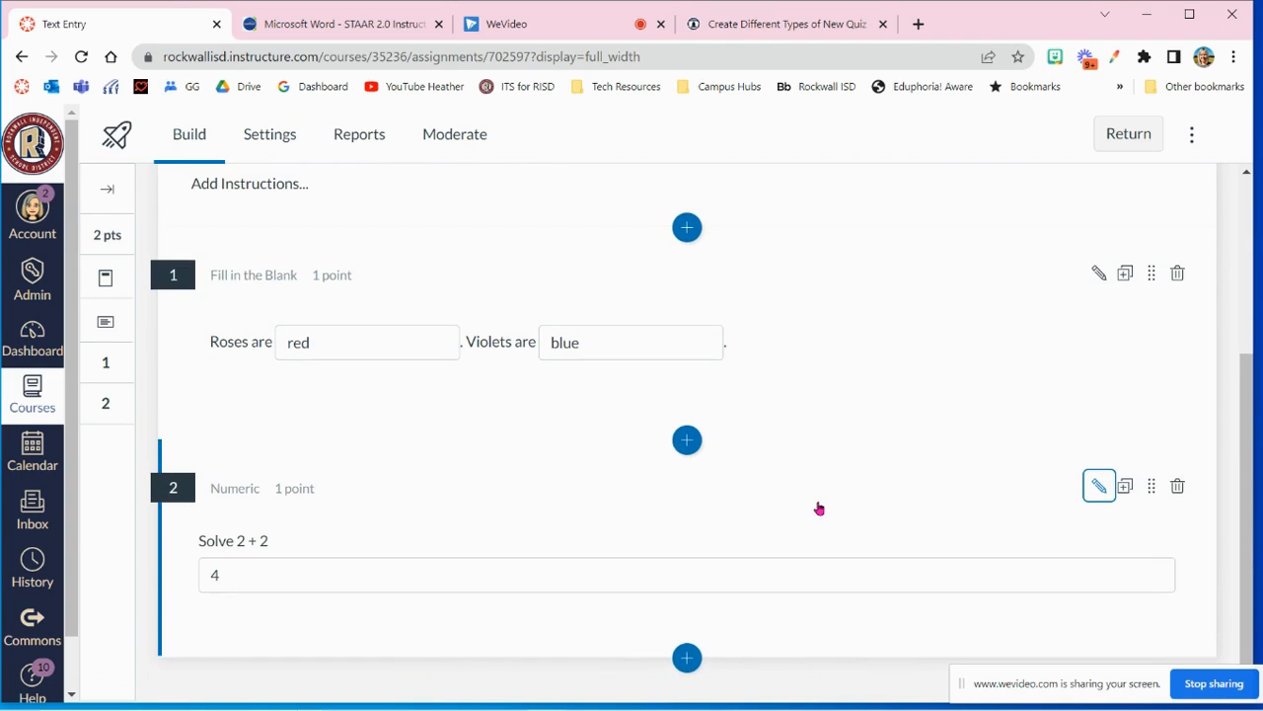
Step: Preview the quiz as a student and answer the "Solve 2 + 2" question with 4
scroll(987, 375, up, 3)
click(1163, 237)
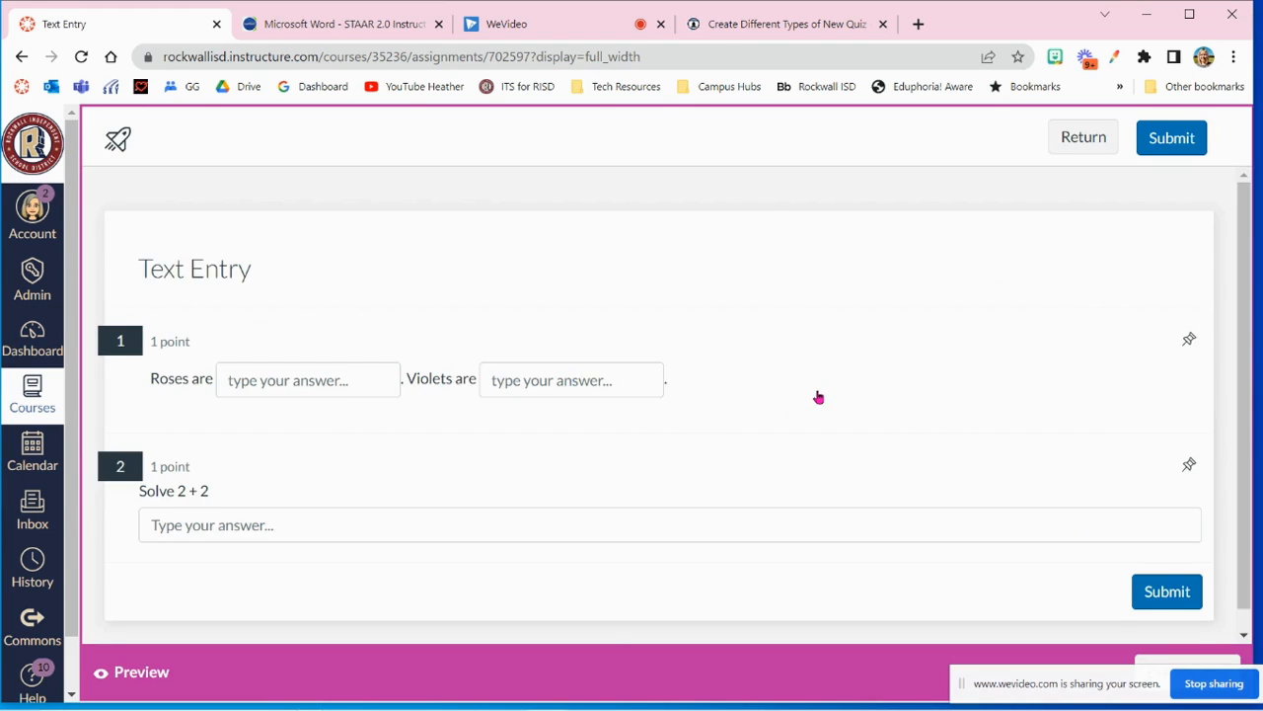
scroll(276, 446, down, 1)
click(190, 511)
text(4)
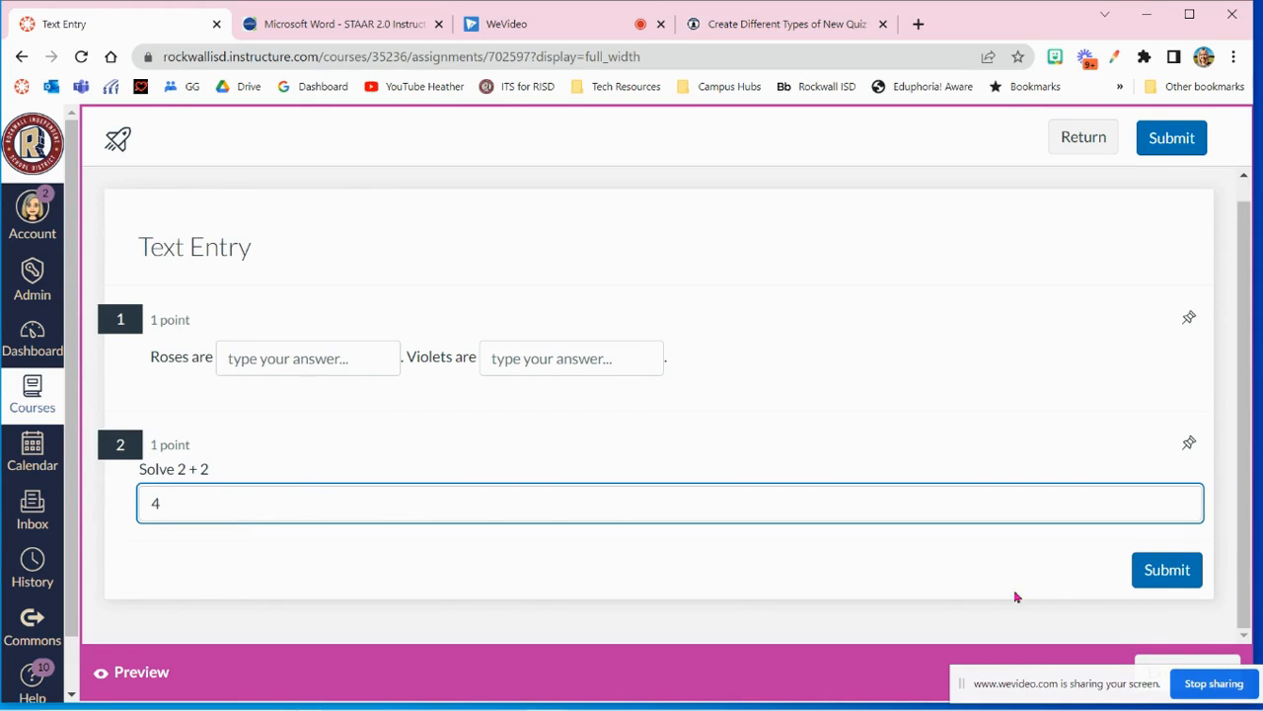
Step: Compare the previewed questions with the Text Entry examples in the STAAR 2.0 Instructional Connections PDF and return to the quiz preview
scroll(539, 358, up, 1)
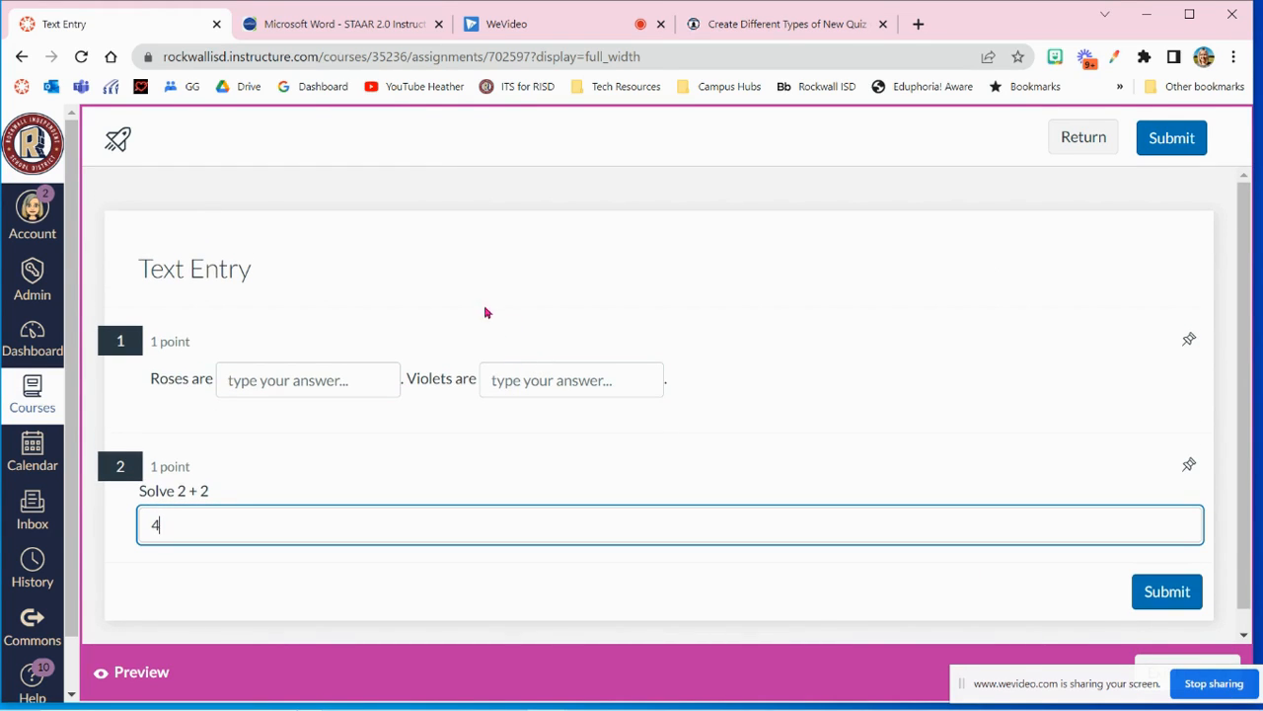
click(351, 26)
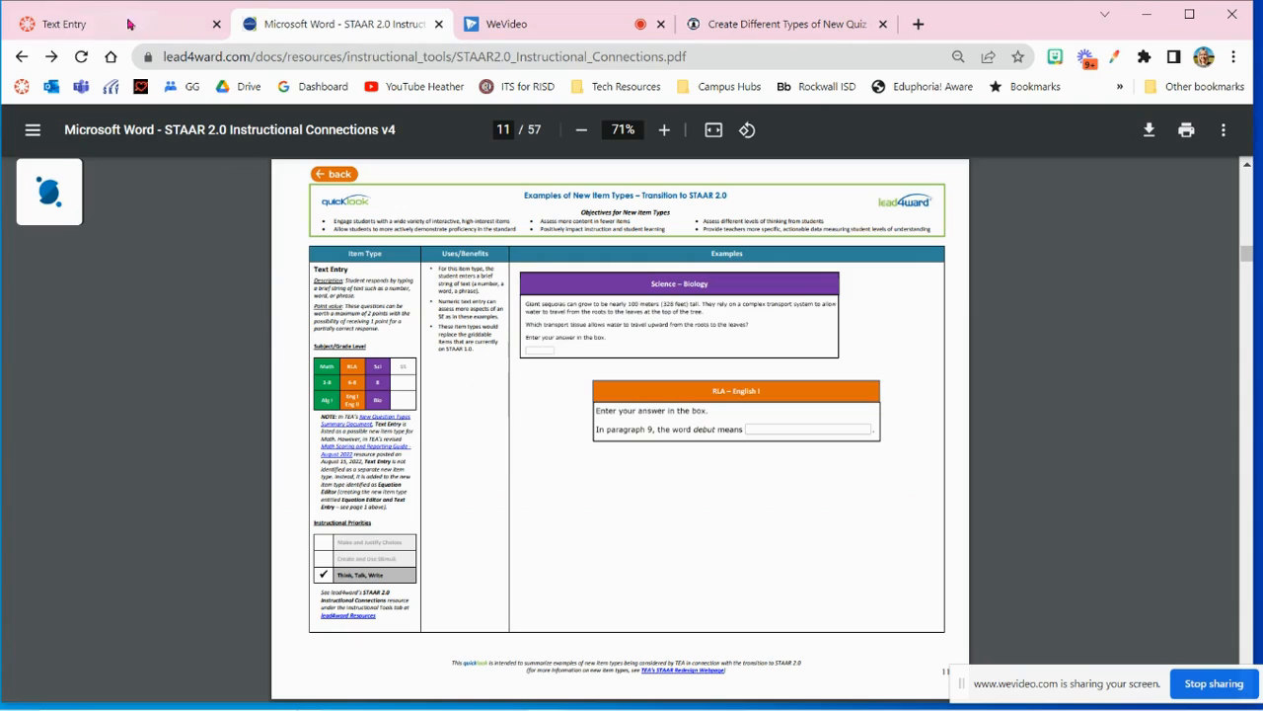
click(93, 33)
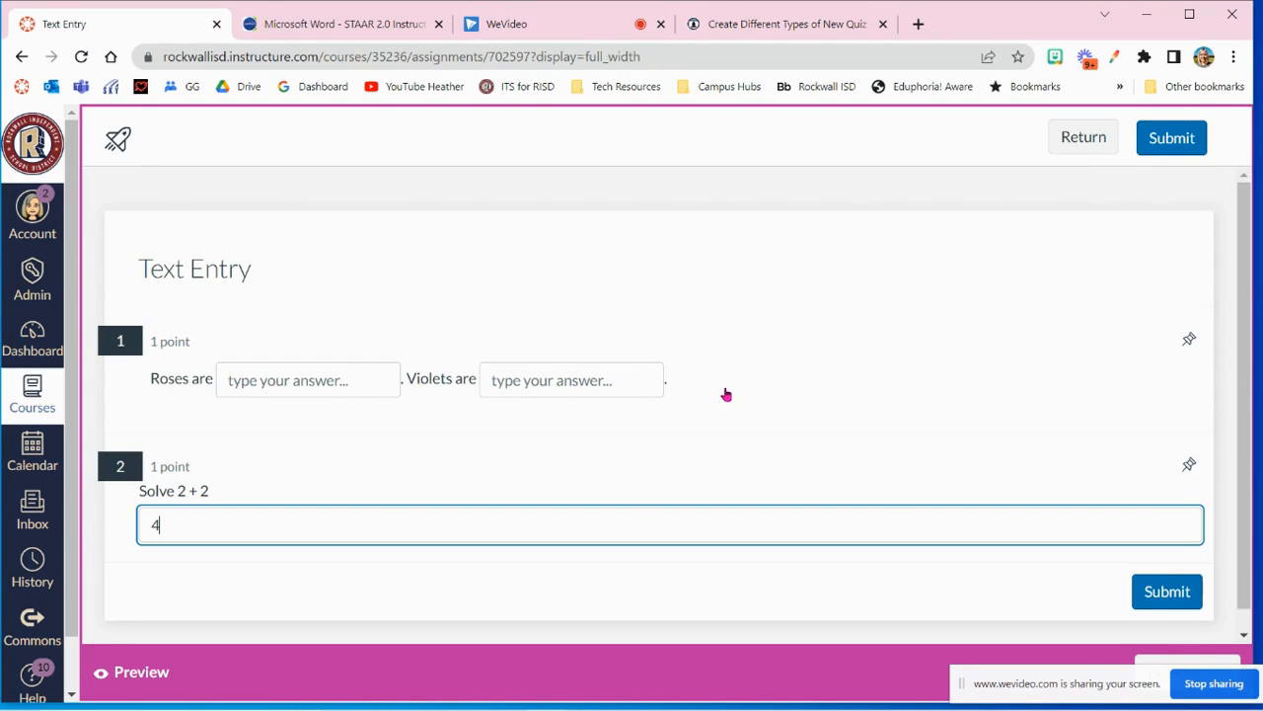